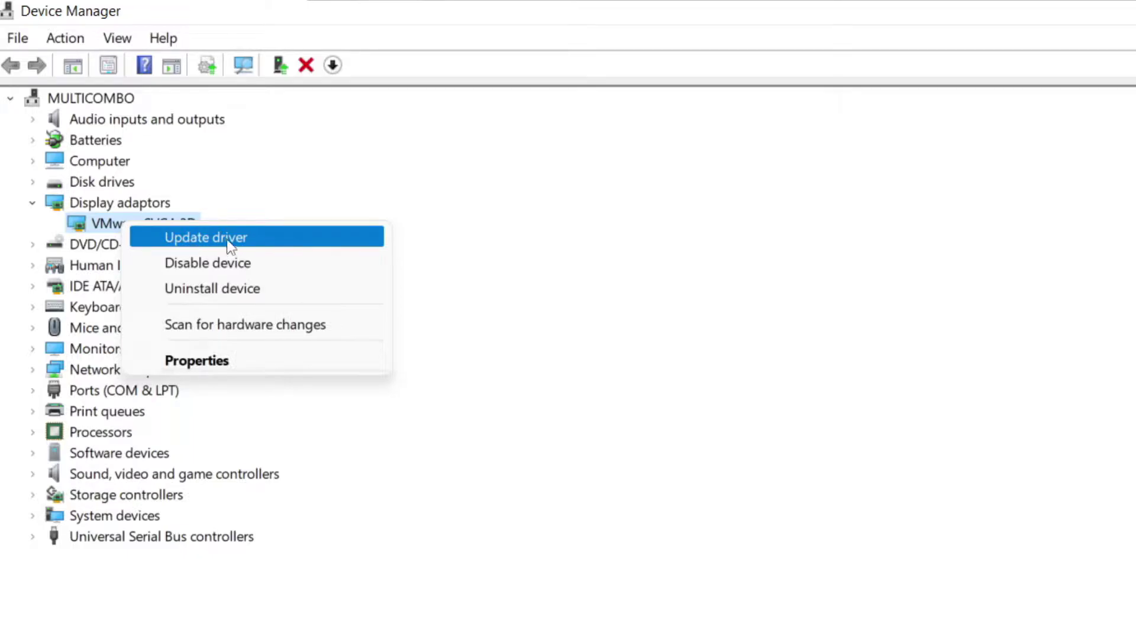
Update the VMware SVGA 3D display adapter's driver using the automatic driver search, and close the update wizard.
{"action": "left_click", "coordinate": [251, 237]}
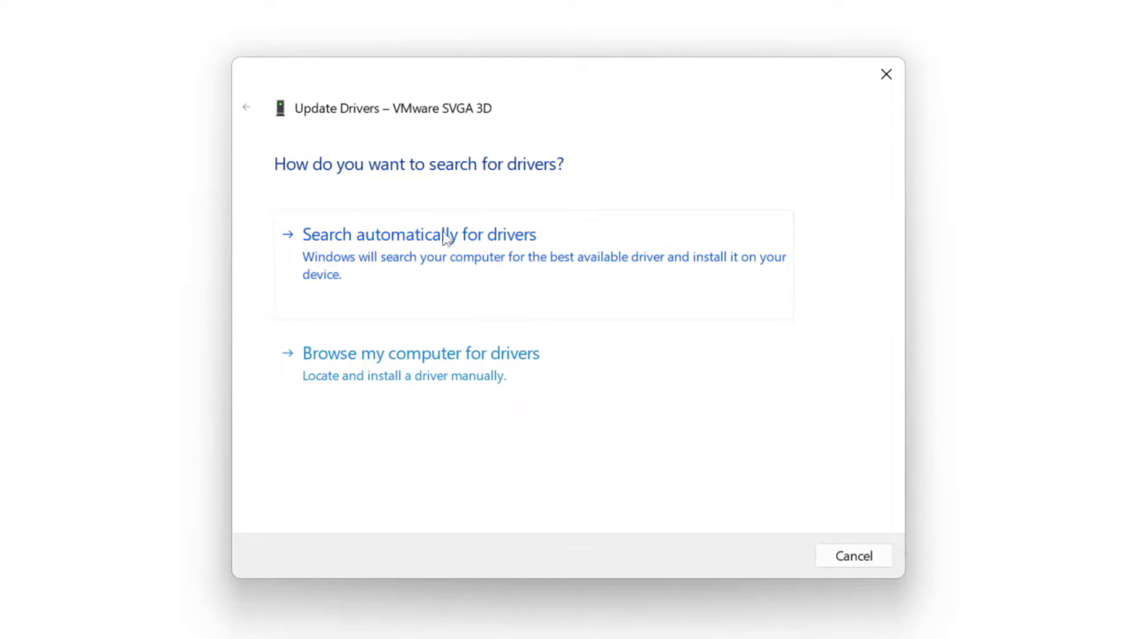
{"action": "left_click", "coordinate": [502, 269]}
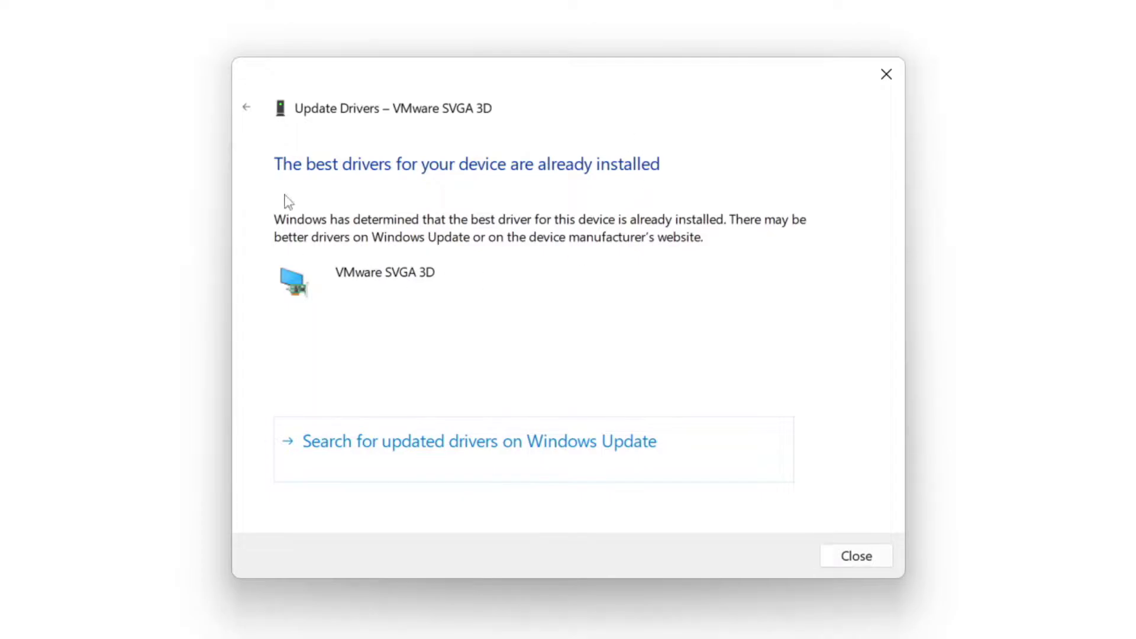
{"action": "left_click", "coordinate": [854, 559]}
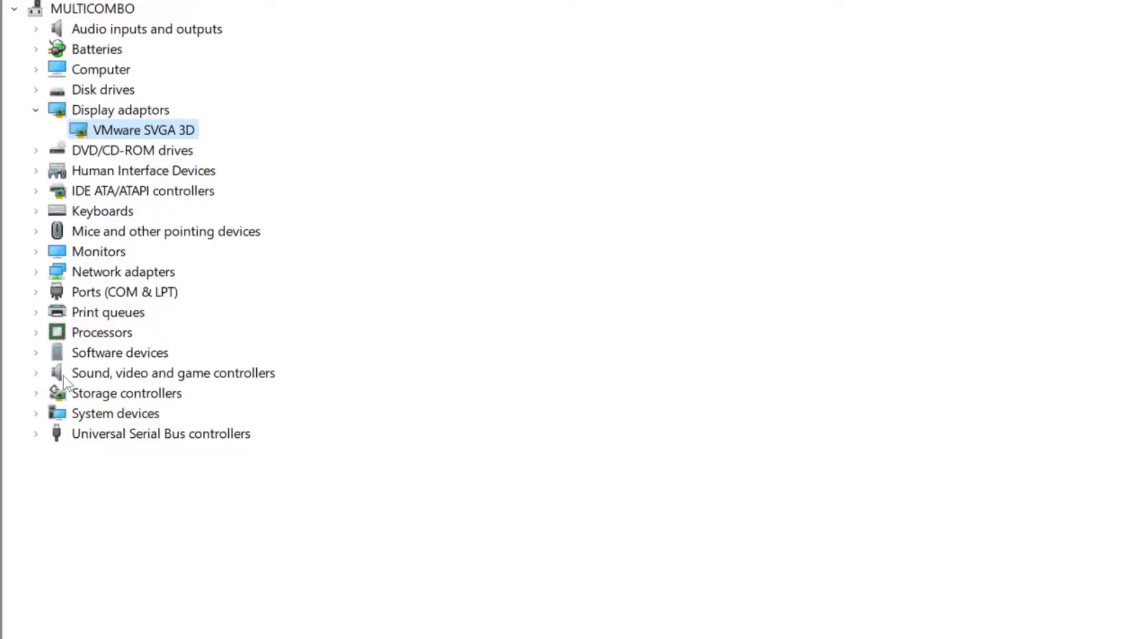
Update the High Definition Audio Device's driver using the automatic driver search, and close Device Manager.
{"action": "left_click", "coordinate": [63, 375]}
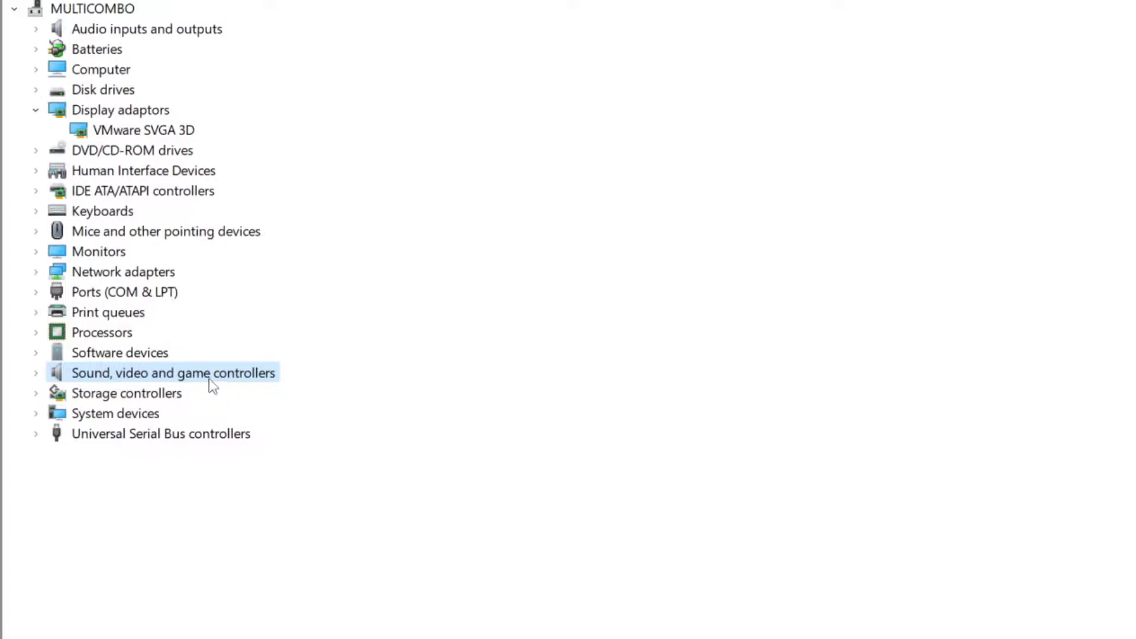
{"action": "left_click", "coordinate": [36, 374]}
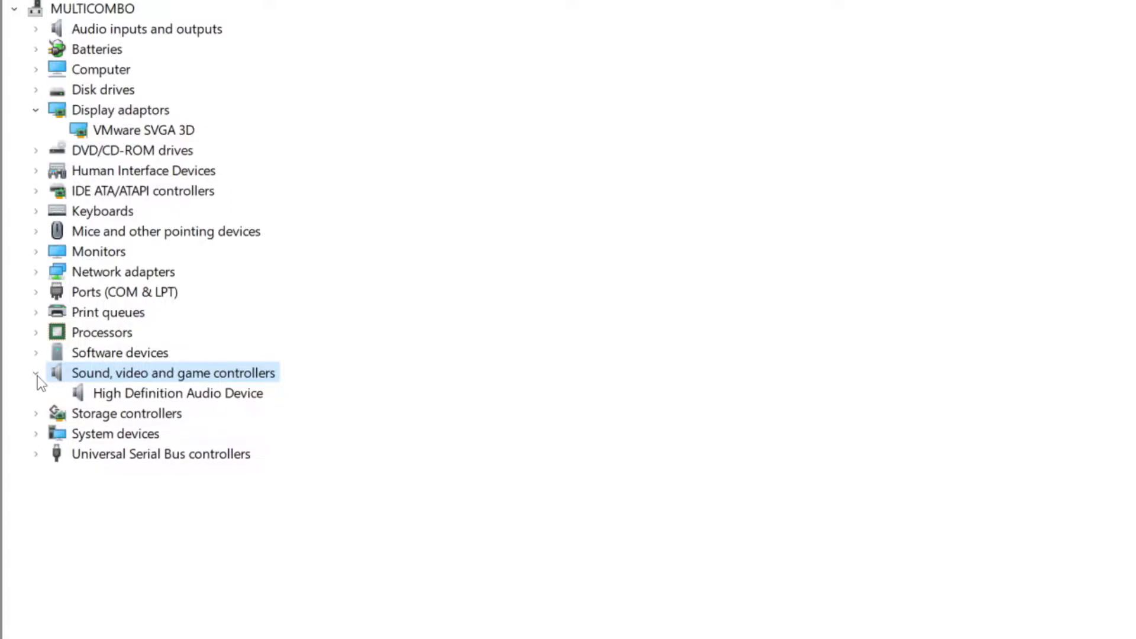
{"action": "left_click", "coordinate": [260, 395]}
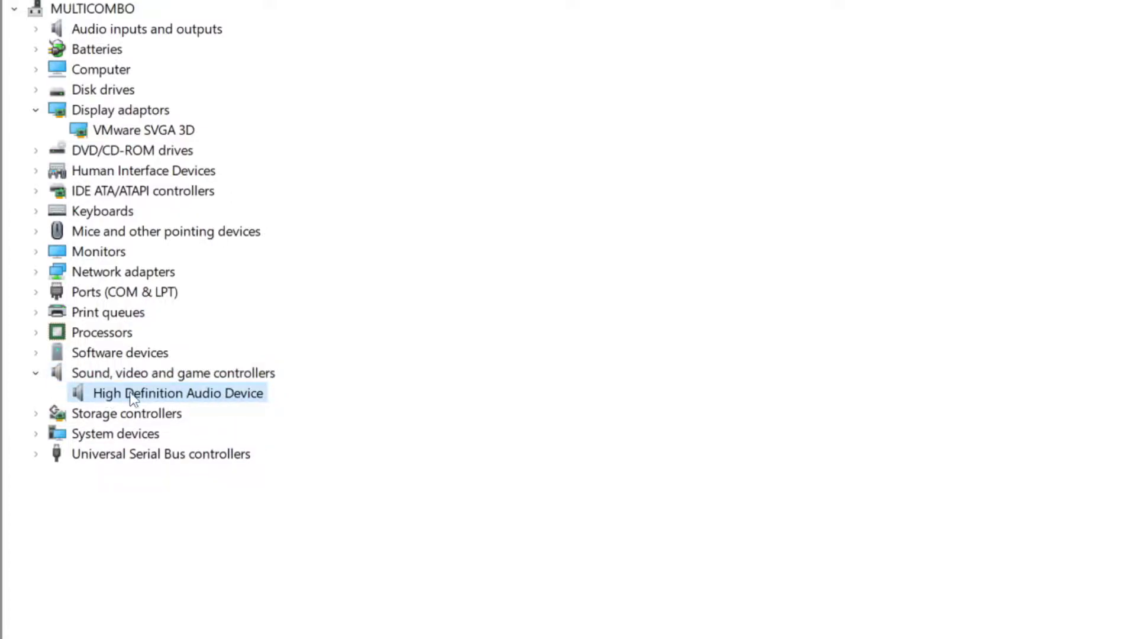
{"action": "right_click", "coordinate": [168, 400]}
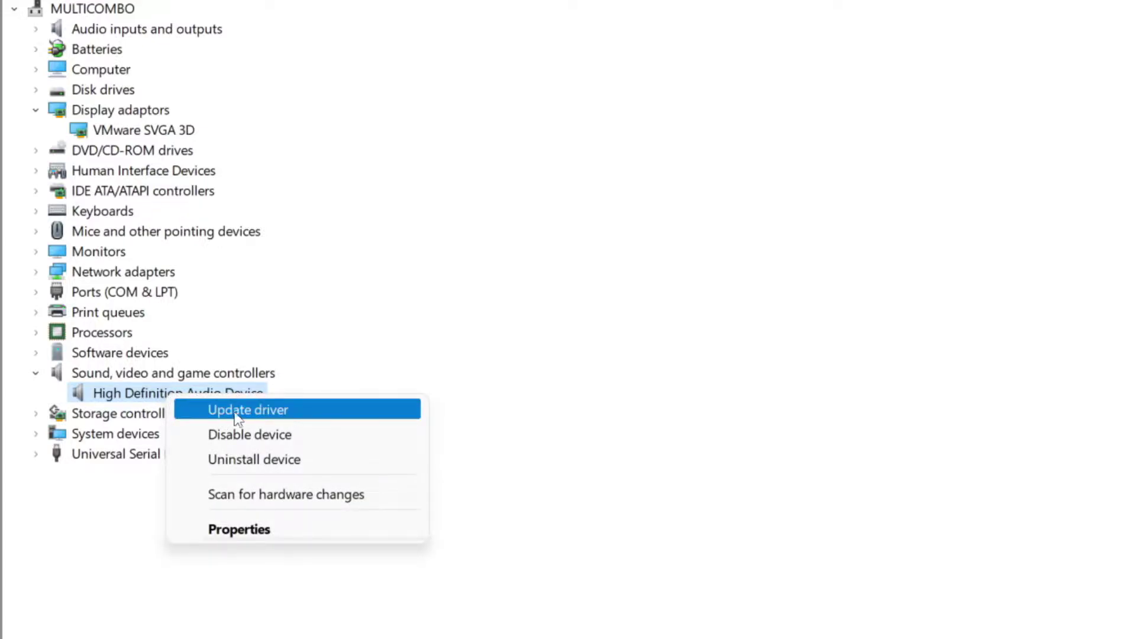
{"action": "left_click", "coordinate": [337, 417]}
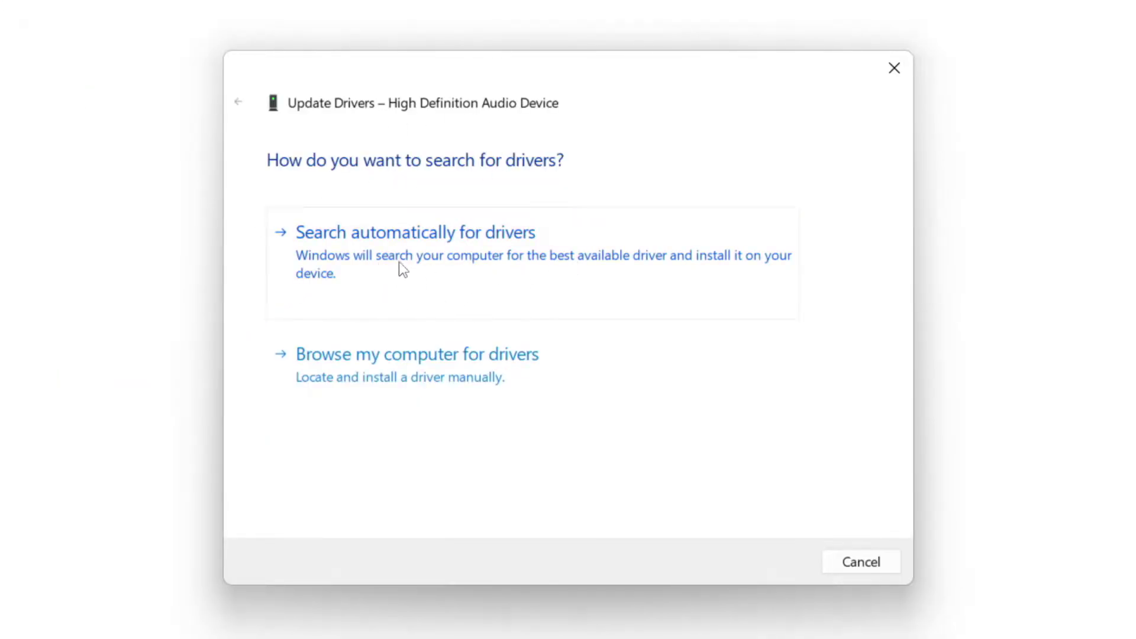
{"action": "left_click", "coordinate": [451, 255]}
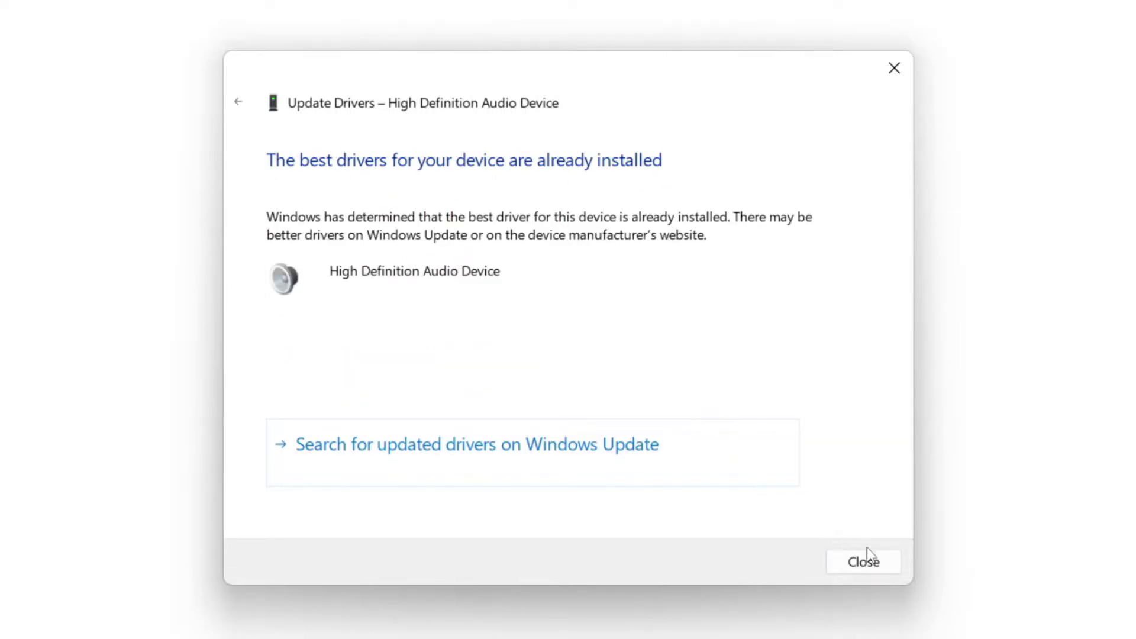
{"action": "left_click", "coordinate": [865, 562]}
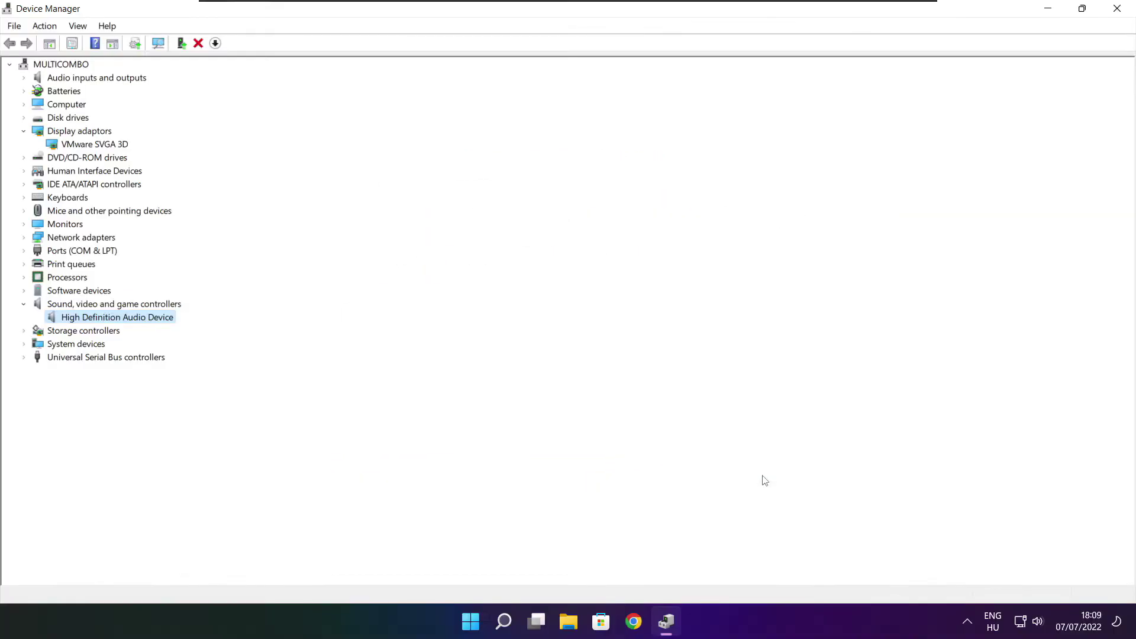
{"action": "left_click", "coordinate": [1118, 8]}
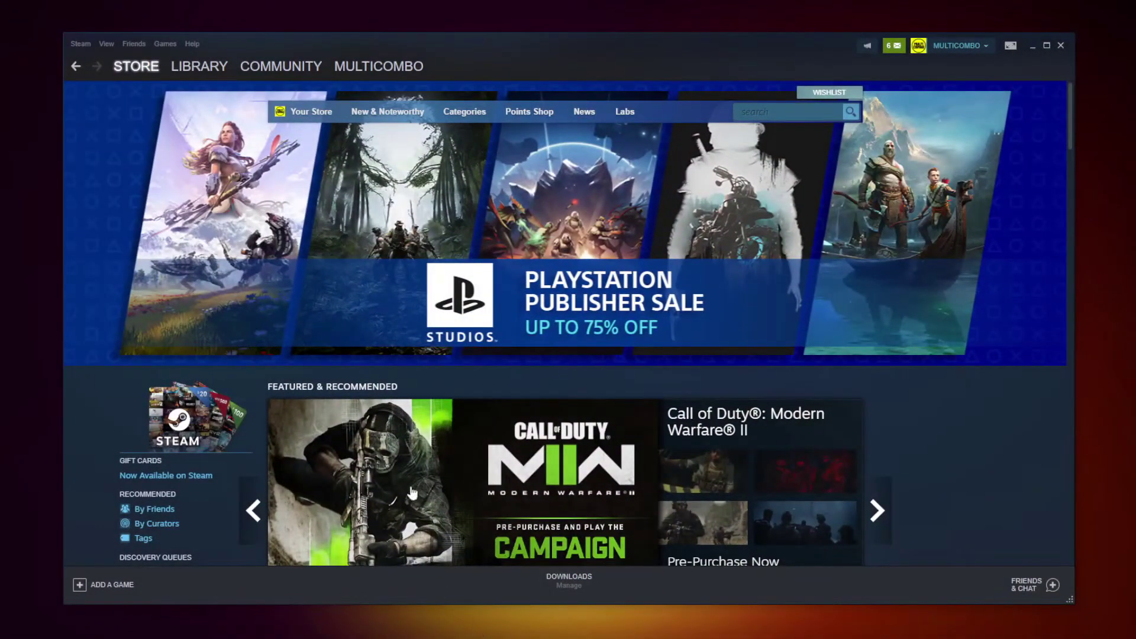
Disable the Steam Overlay while in-game in the properties of the favorite game in the Steam library.
{"action": "mouse_move", "coordinate": [205, 66]}
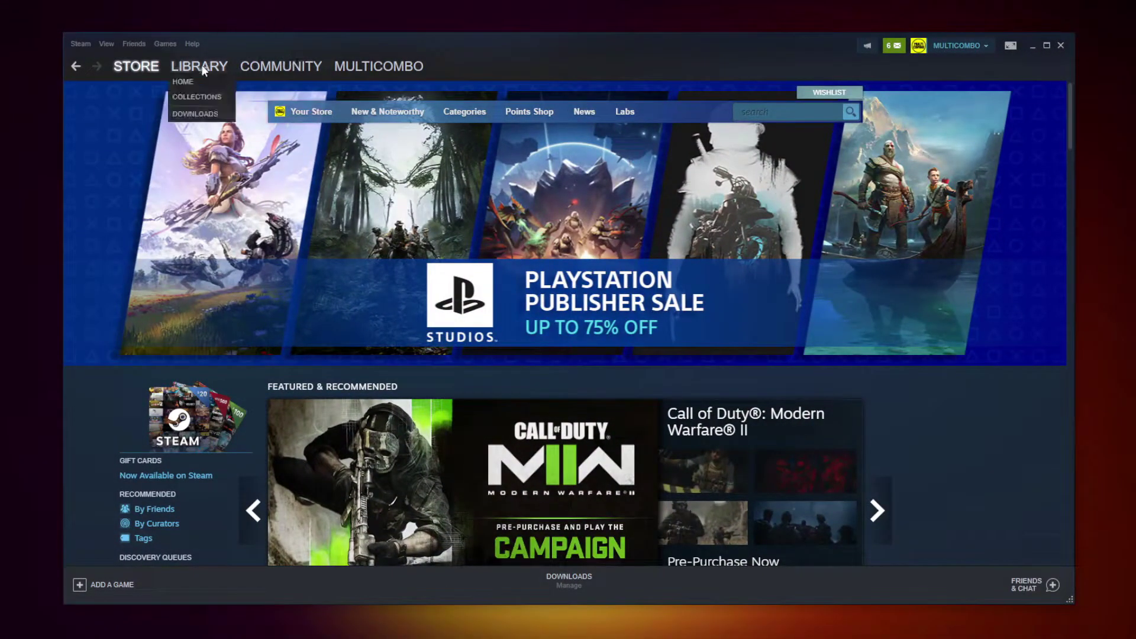
{"action": "left_click", "coordinate": [195, 67]}
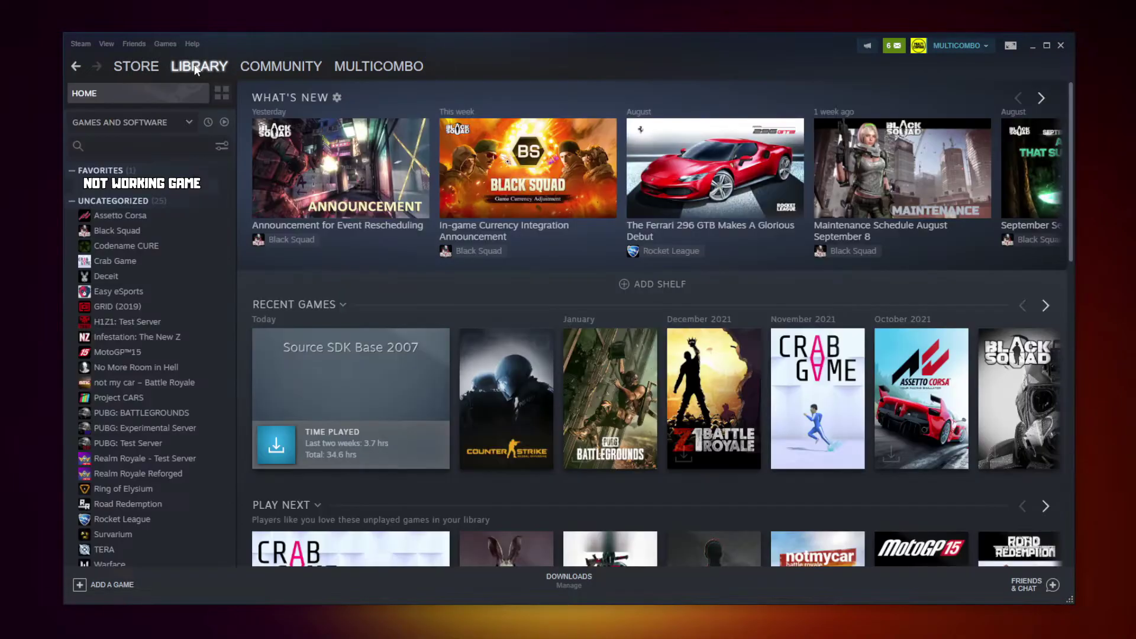
{"action": "right_click", "coordinate": [212, 187]}
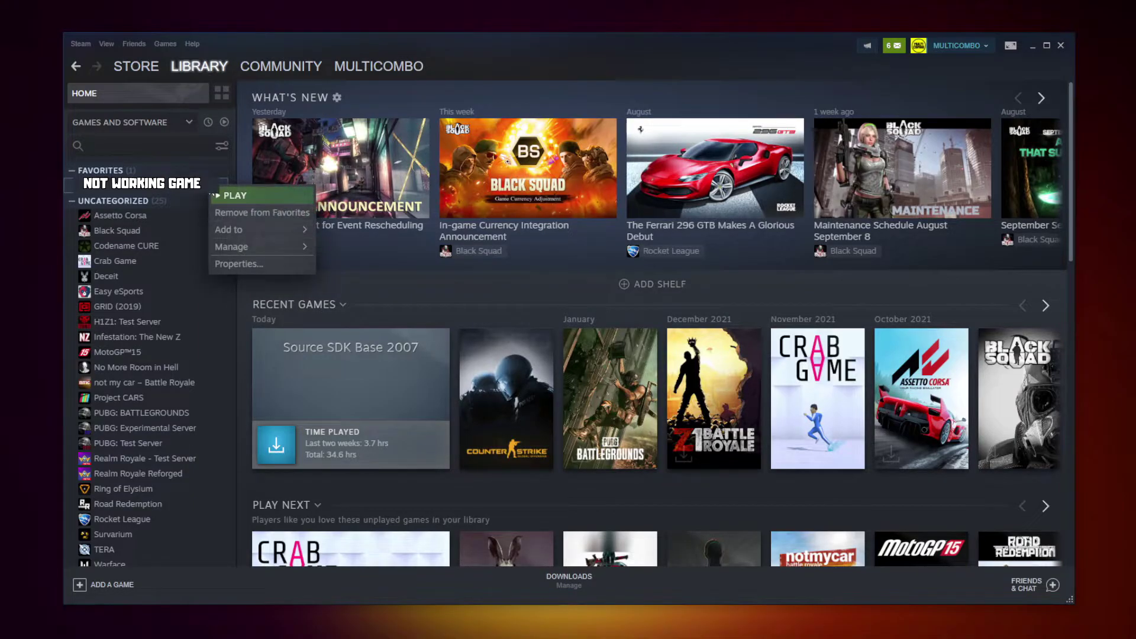
{"action": "left_click", "coordinate": [253, 263]}
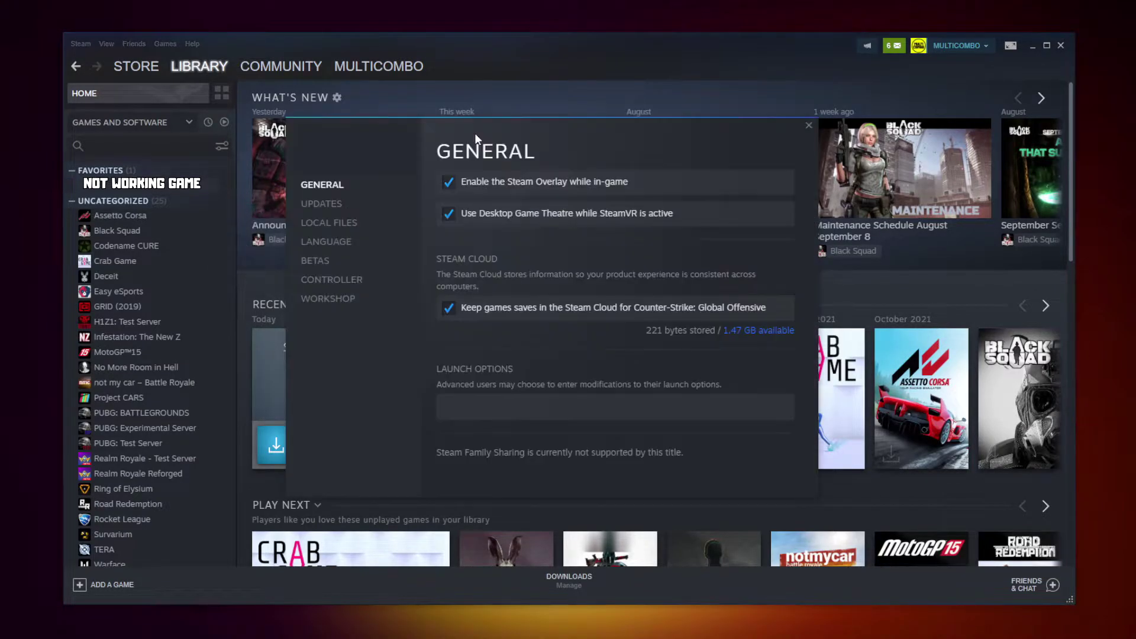
{"action": "left_click", "coordinate": [448, 180]}
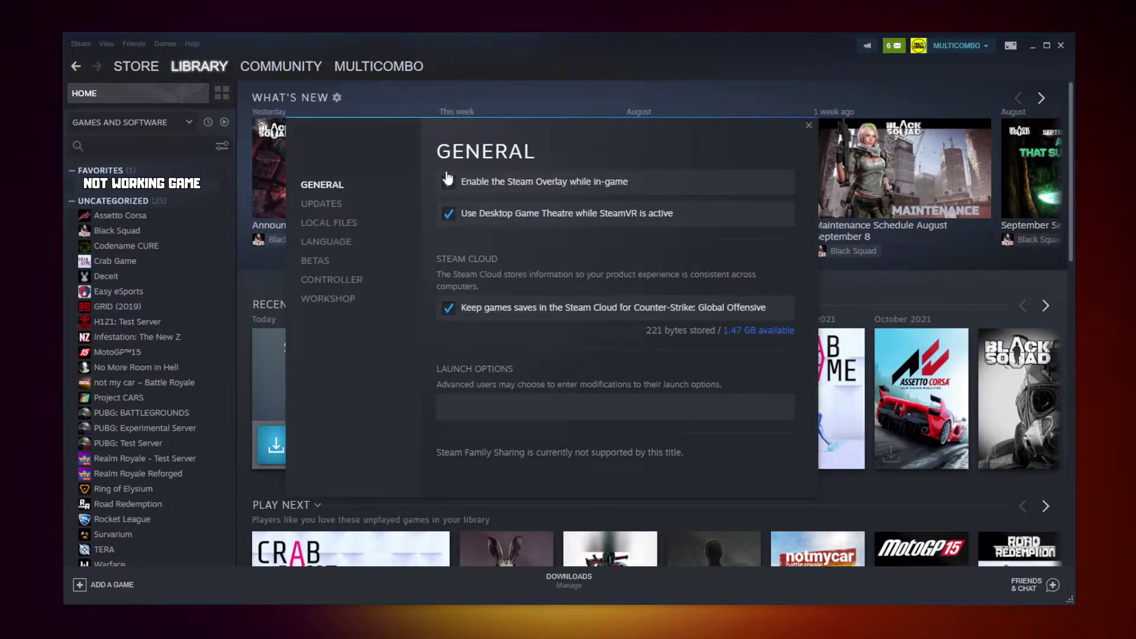
Verify the integrity of the game's local files and open its installation folder.
{"action": "left_click", "coordinate": [335, 227]}
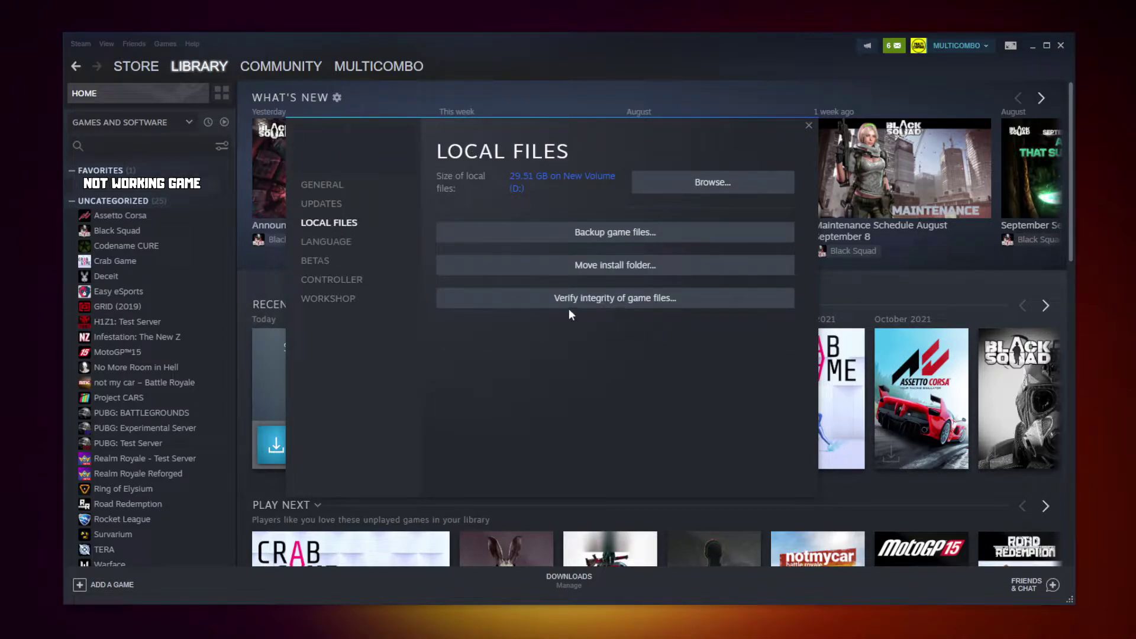
{"action": "left_click", "coordinate": [618, 301]}
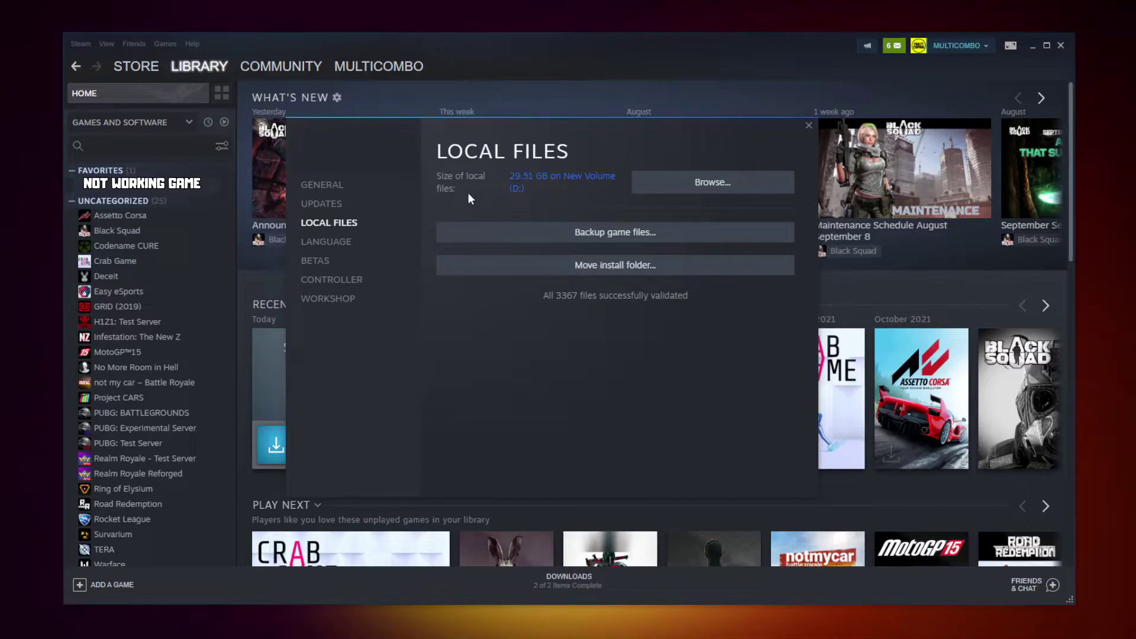
{"action": "left_click", "coordinate": [700, 190]}
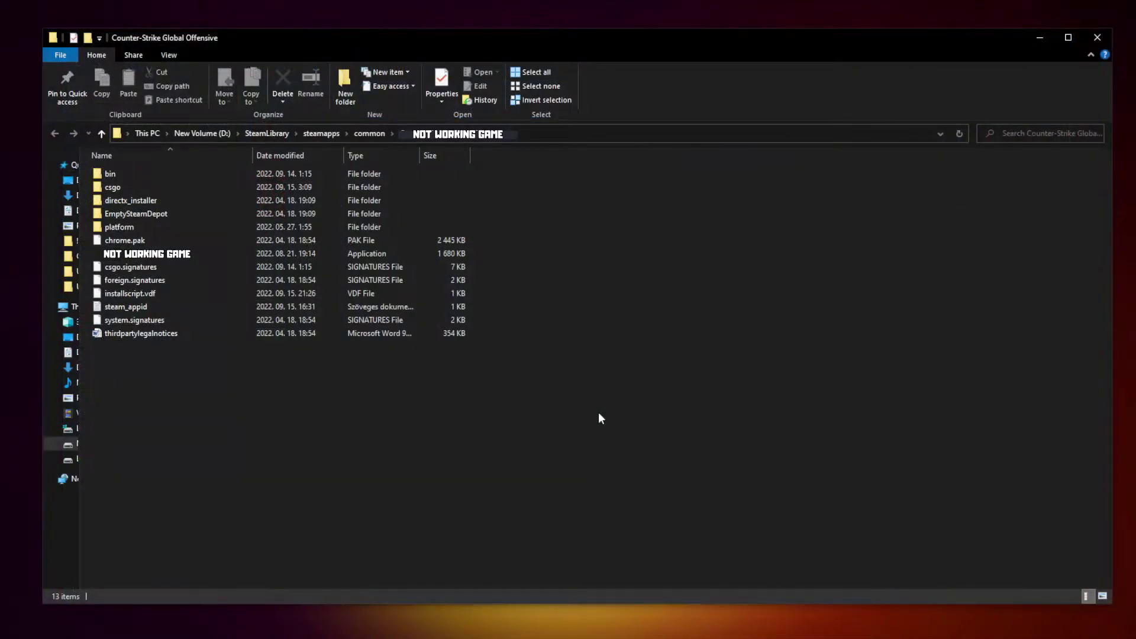
Set the game's application file to run in compatibility mode for Windows 8.
{"action": "left_click", "coordinate": [158, 256]}
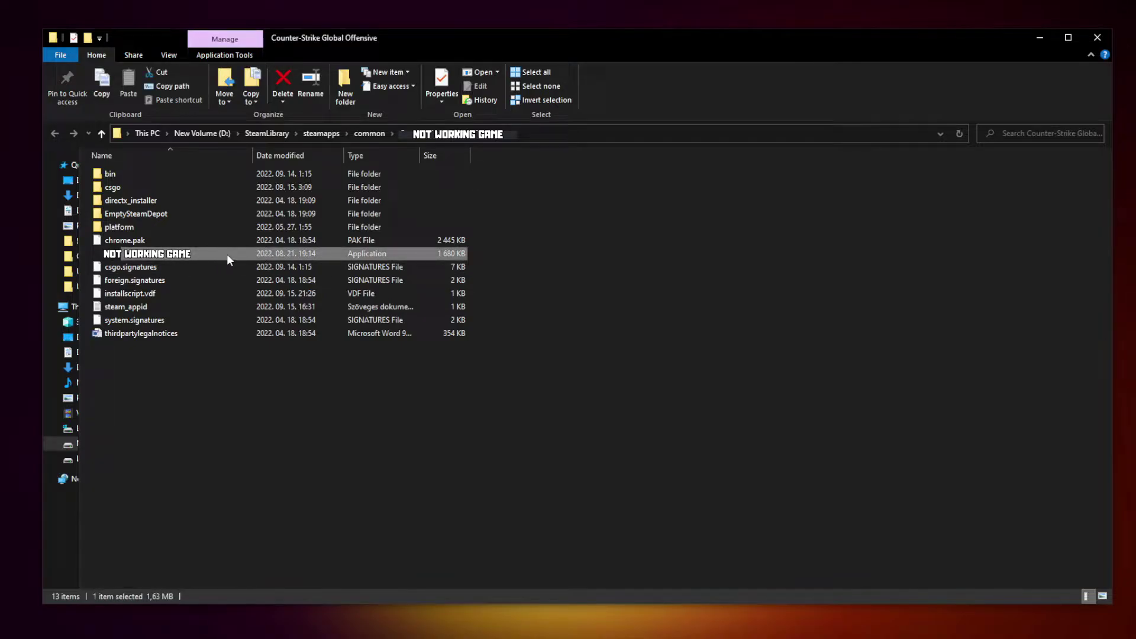
{"action": "right_click", "coordinate": [229, 258]}
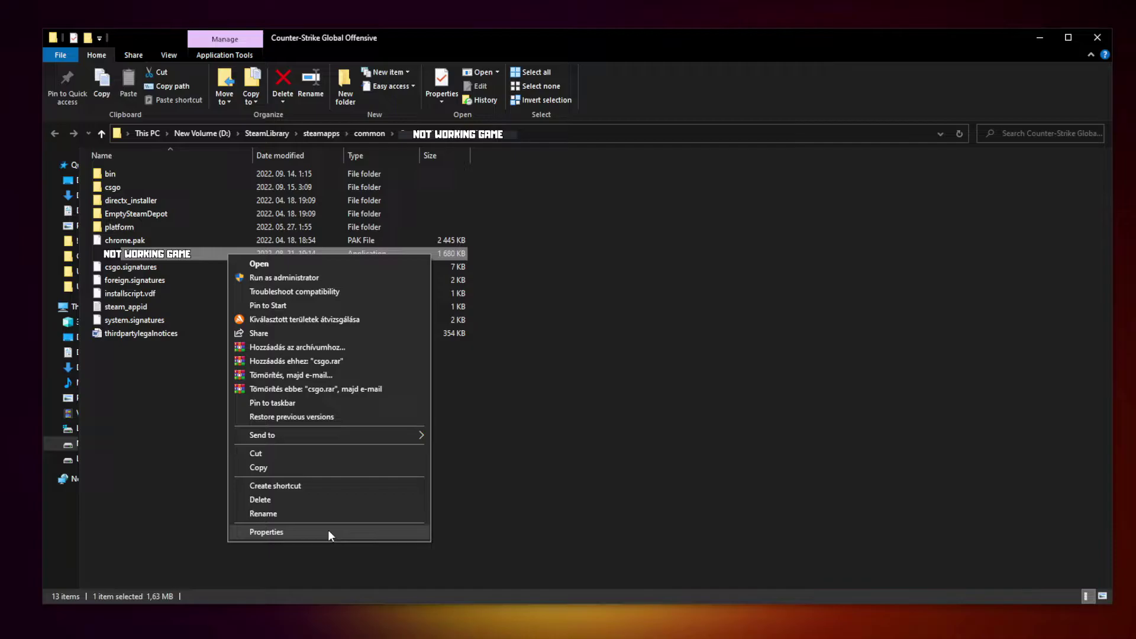
{"action": "left_click", "coordinate": [328, 530]}
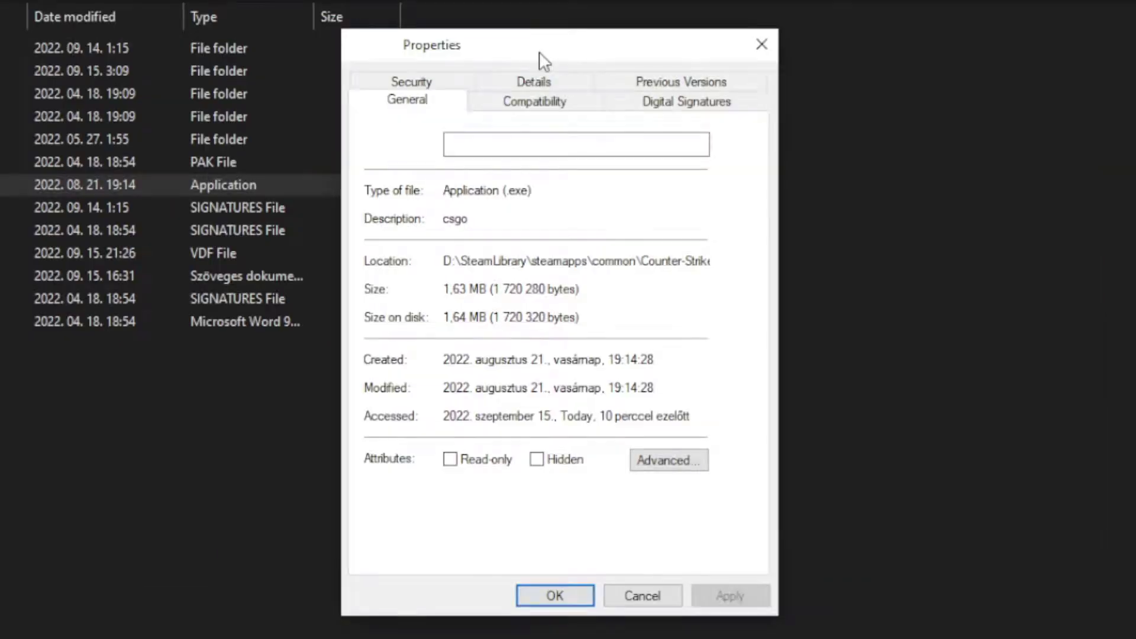
{"action": "left_click", "coordinate": [545, 108]}
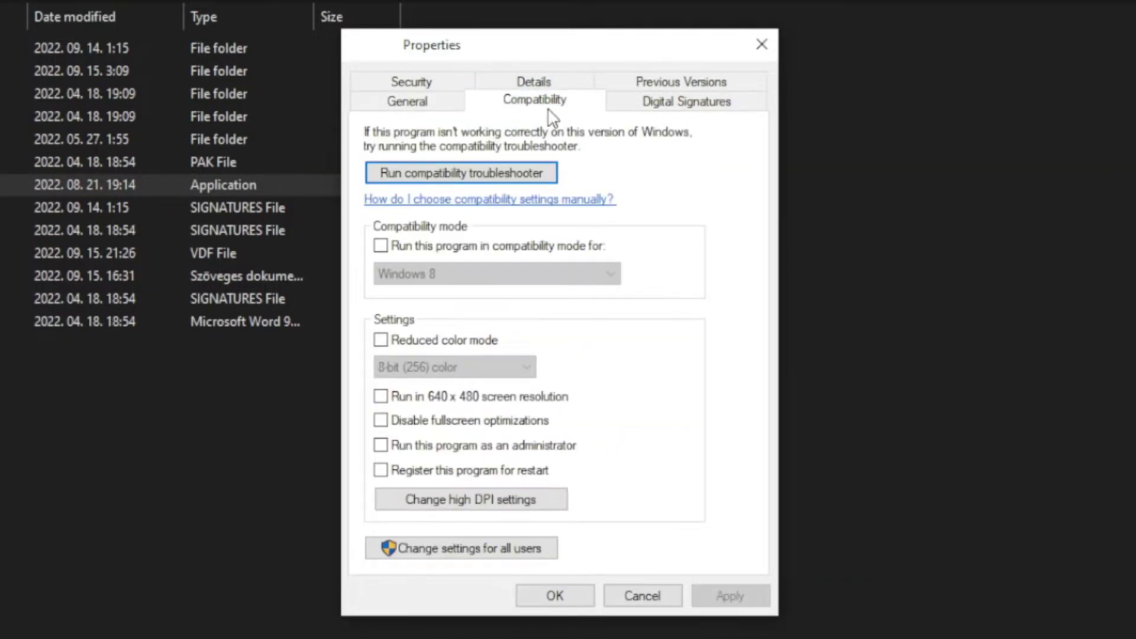
{"action": "left_click", "coordinate": [392, 249]}
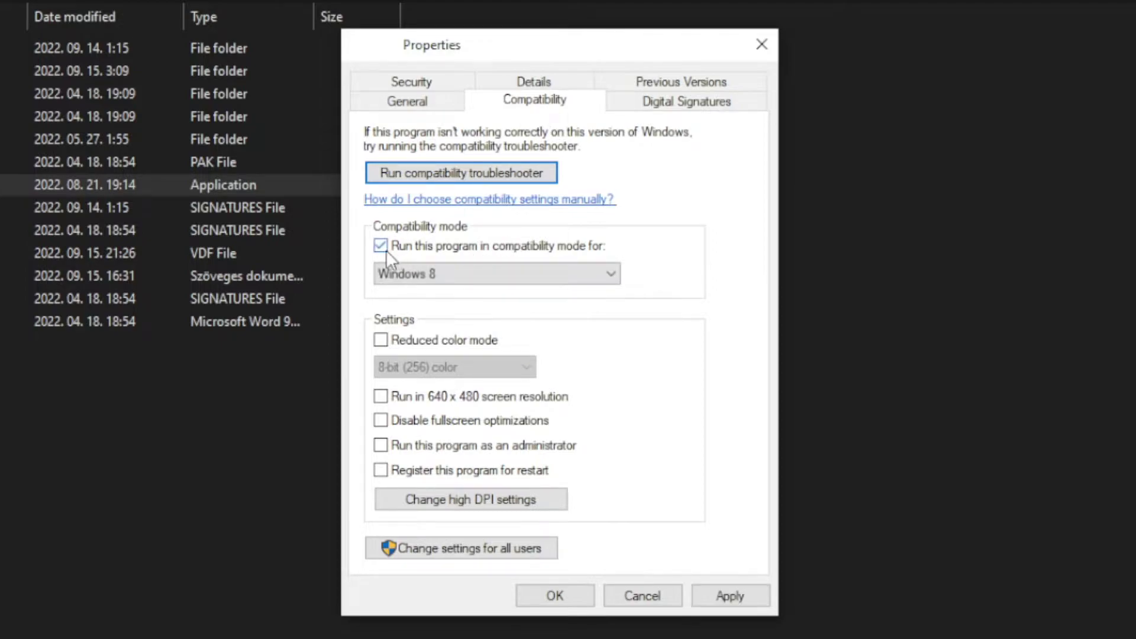
{"action": "left_click", "coordinate": [439, 267]}
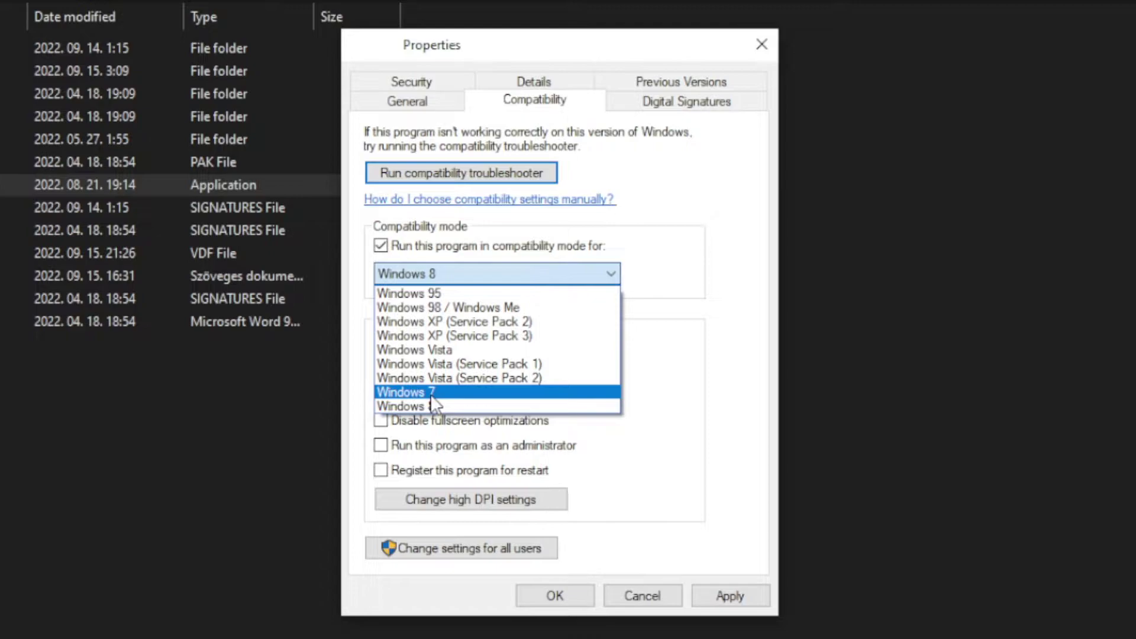
{"action": "left_click", "coordinate": [441, 407]}
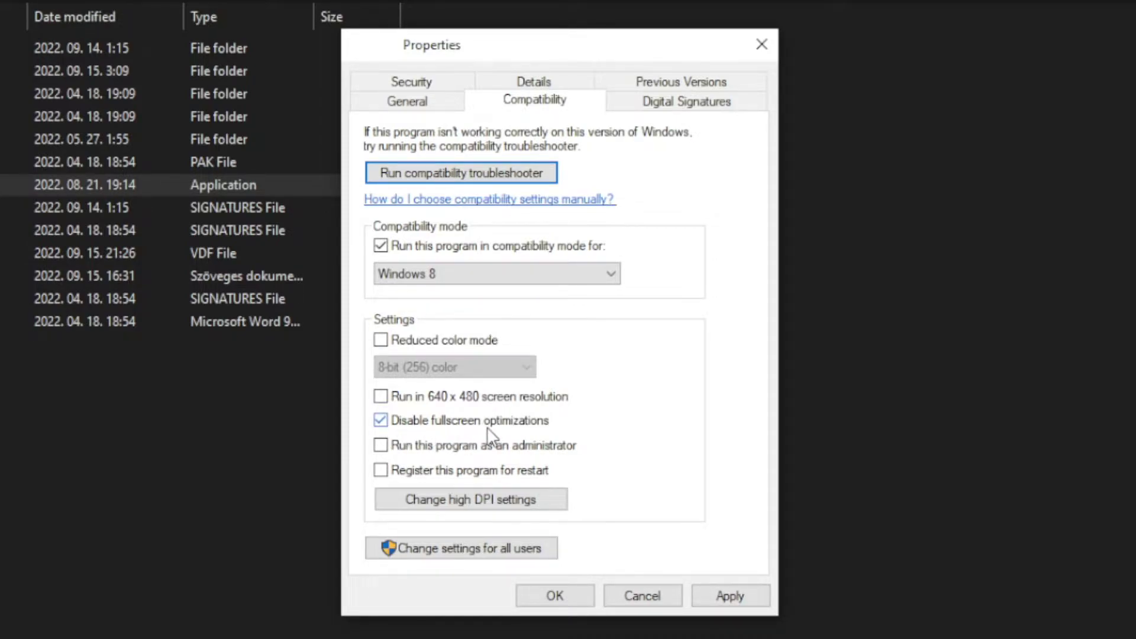
Set the game's application file to run as an administrator with fullscreen optimizations disabled, and apply the compatibility settings.
{"action": "left_click", "coordinate": [545, 446]}
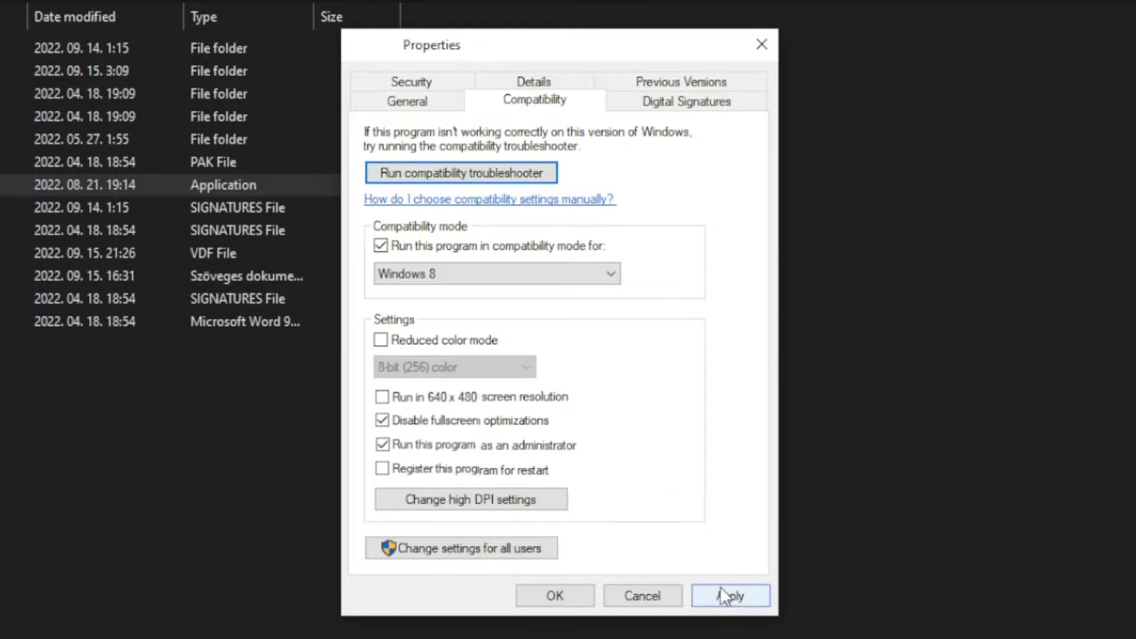
{"action": "left_click", "coordinate": [735, 596]}
{"action": "left_click", "coordinate": [554, 598]}
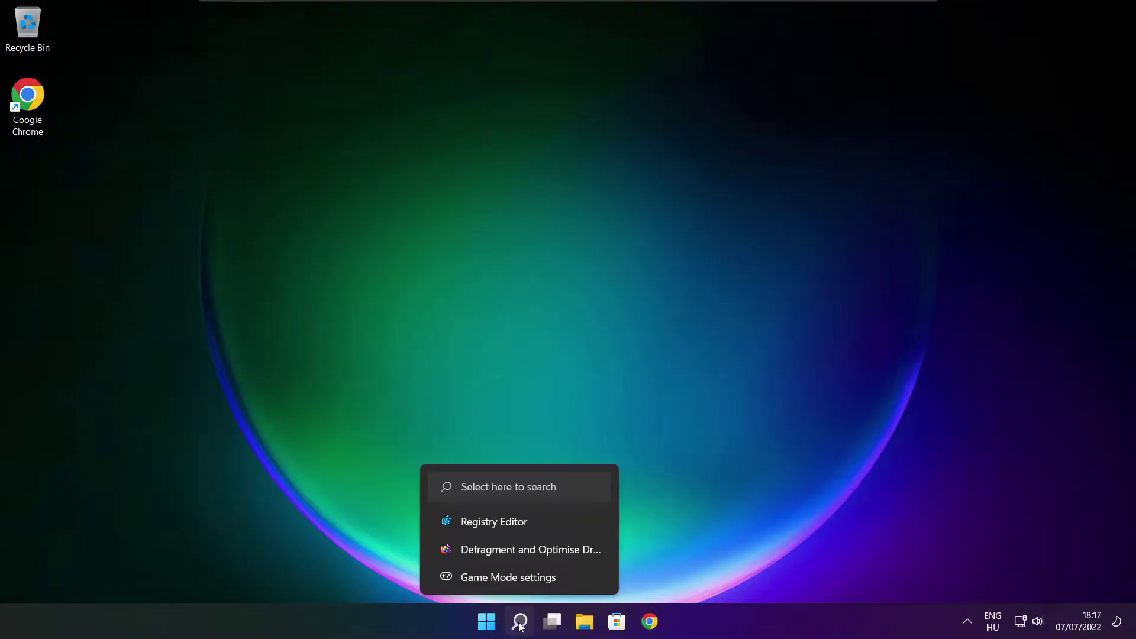
Search Windows for "updates", run a check for updates in Windows Update, and close Settings.
{"action": "left_click", "coordinate": [520, 620]}
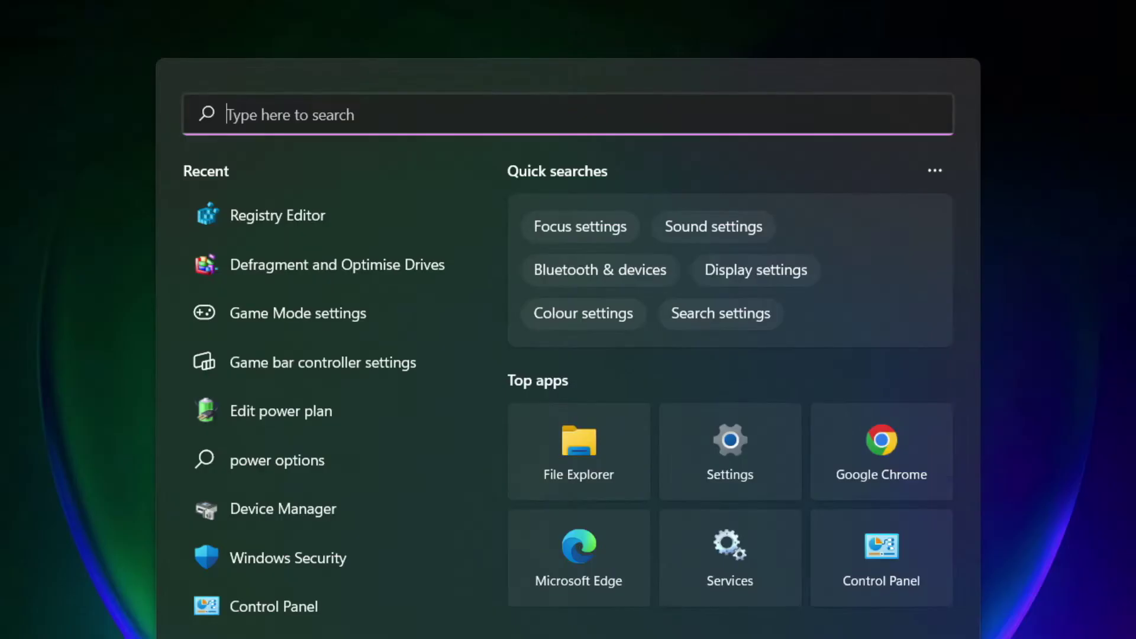
{"action": "type", "text": "u"}
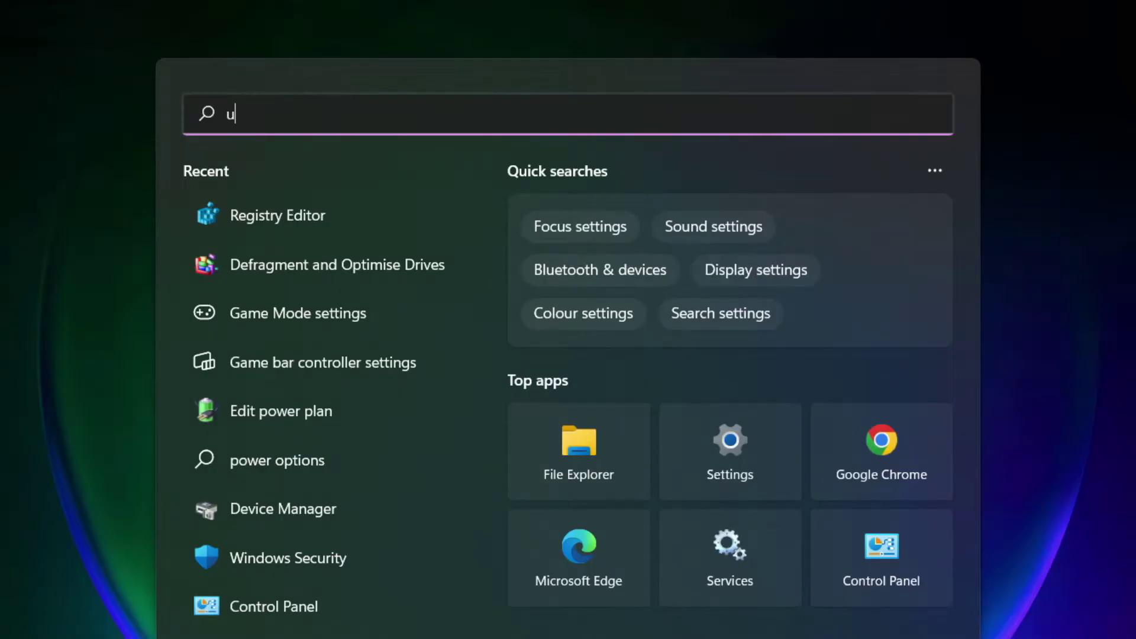
{"action": "type", "text": "pdates"}
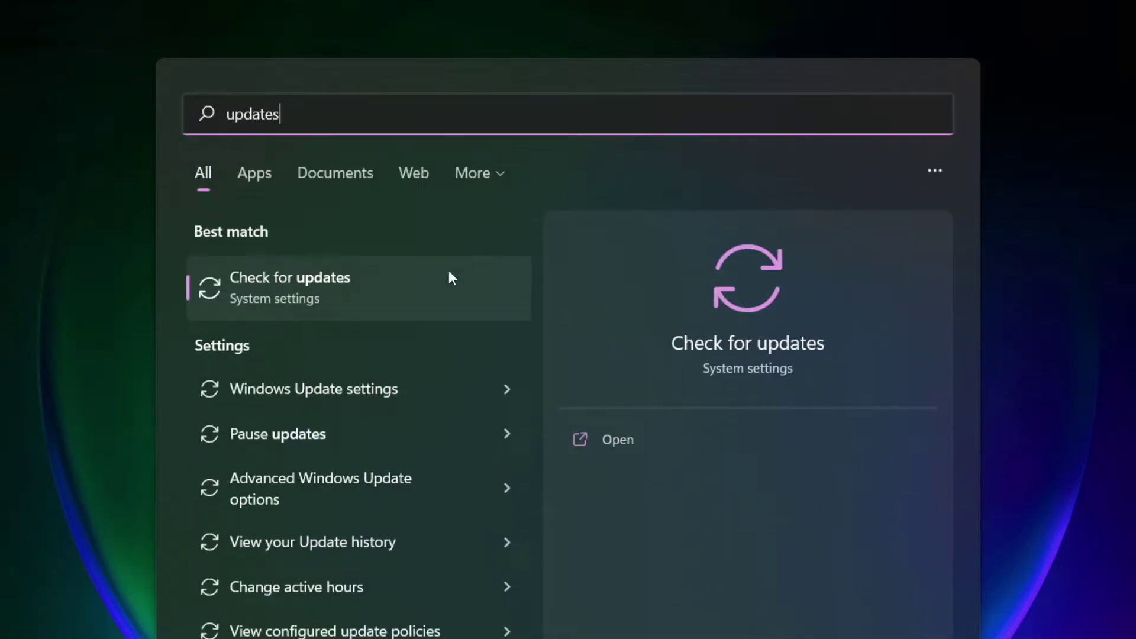
{"action": "left_click", "coordinate": [345, 294]}
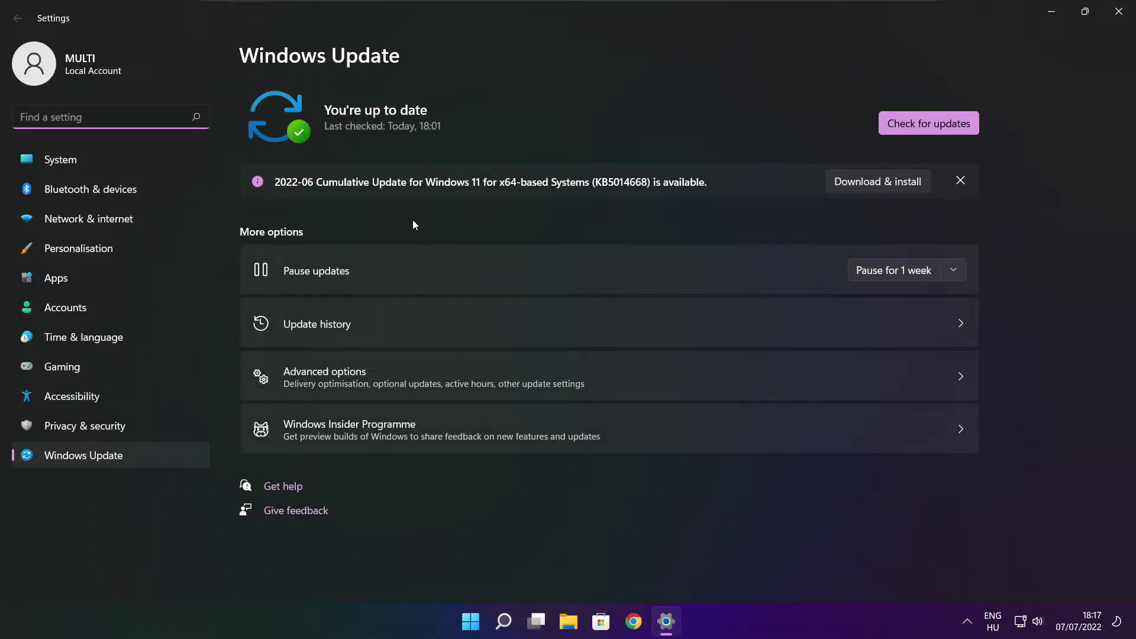
{"action": "left_click", "coordinate": [928, 123]}
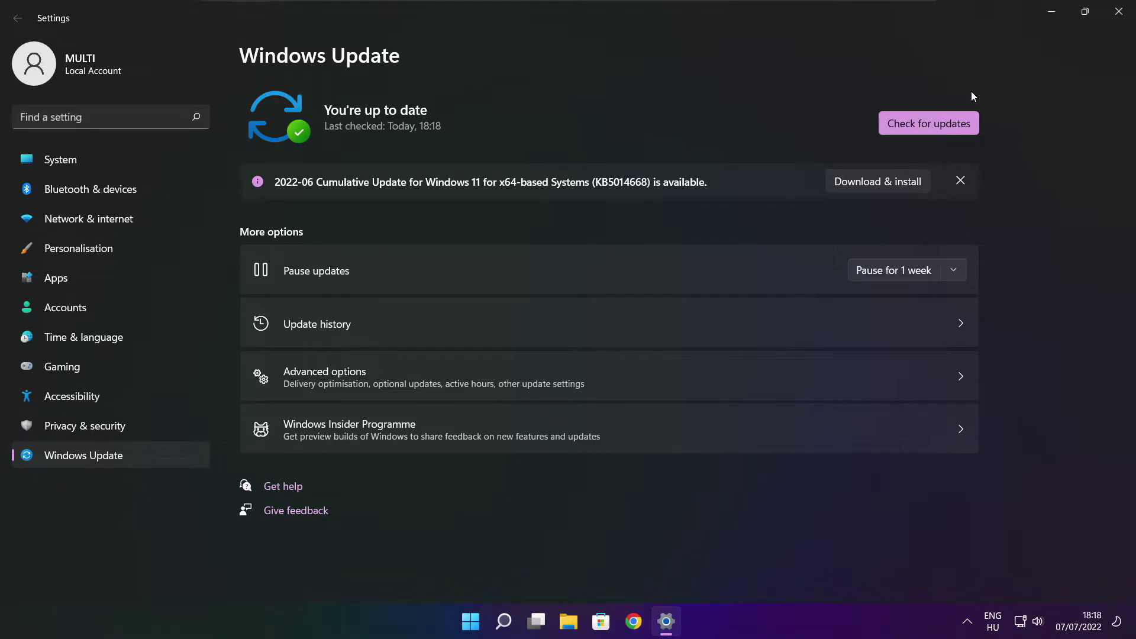
{"action": "left_click", "coordinate": [1118, 13]}
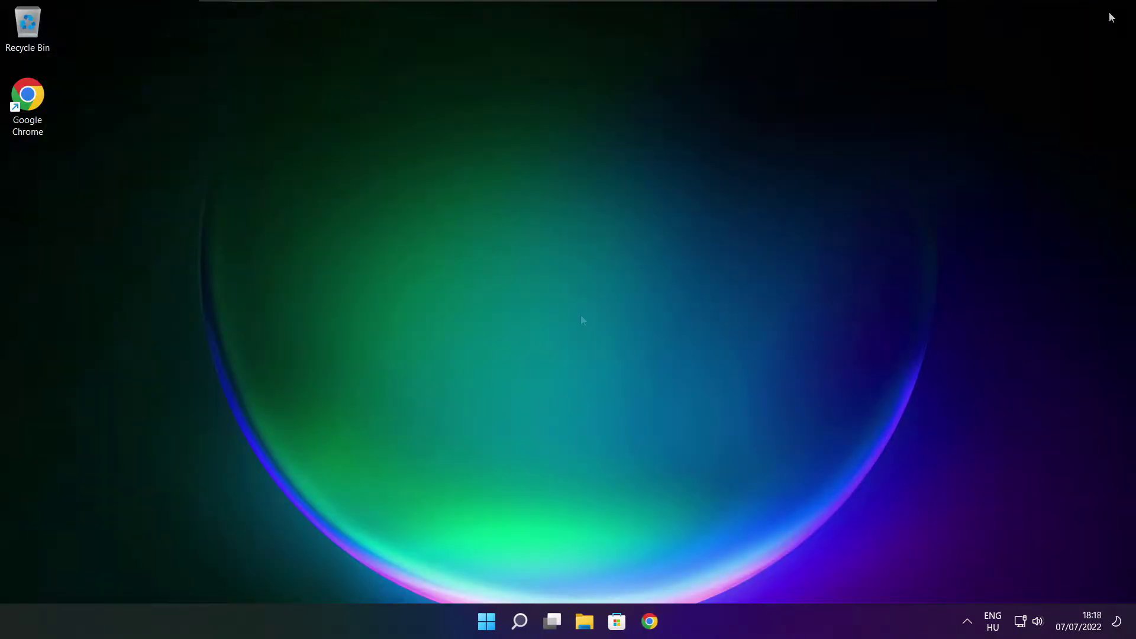
Switch to Chrome and download the DirectX End-User Runtime Web Installer in English from the Microsoft Download Center.
{"action": "left_click", "coordinate": [651, 624]}
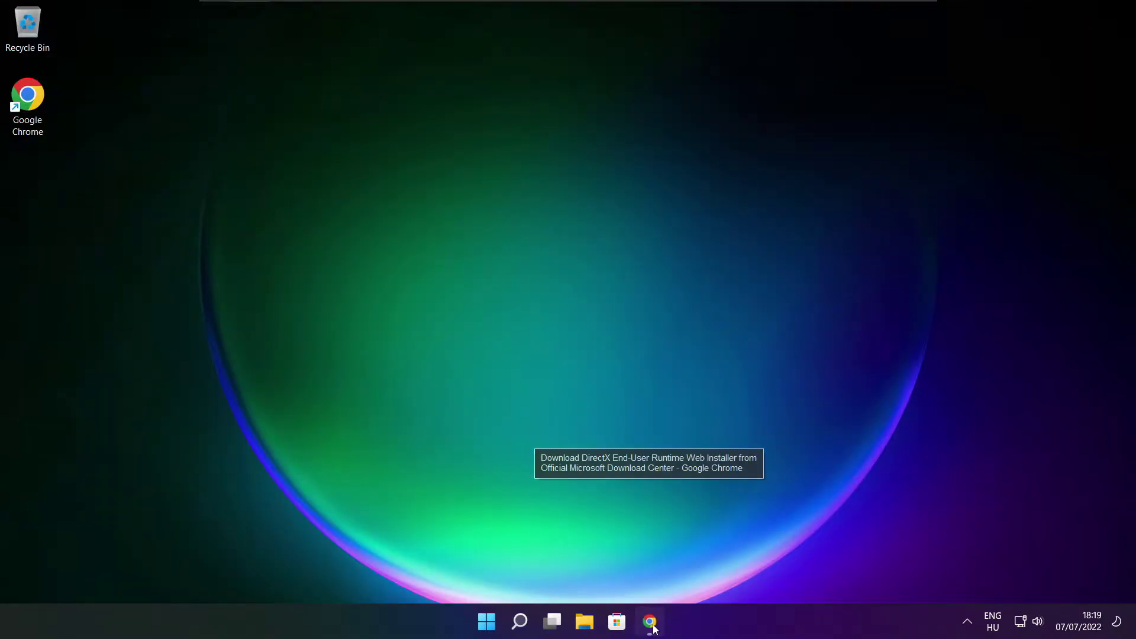
{"action": "left_click", "coordinate": [349, 38]}
{"action": "left_click_drag", "start_coordinate": [349, 38], "coordinate": [103, 38]}
{"action": "left_click", "coordinate": [396, 39]}
{"action": "left_click", "coordinate": [410, 430]}
{"action": "left_click_drag", "start_coordinate": [1129, 165], "coordinate": [1129, 260]}
{"action": "left_click_drag", "start_coordinate": [428, 242], "coordinate": [485, 252]}
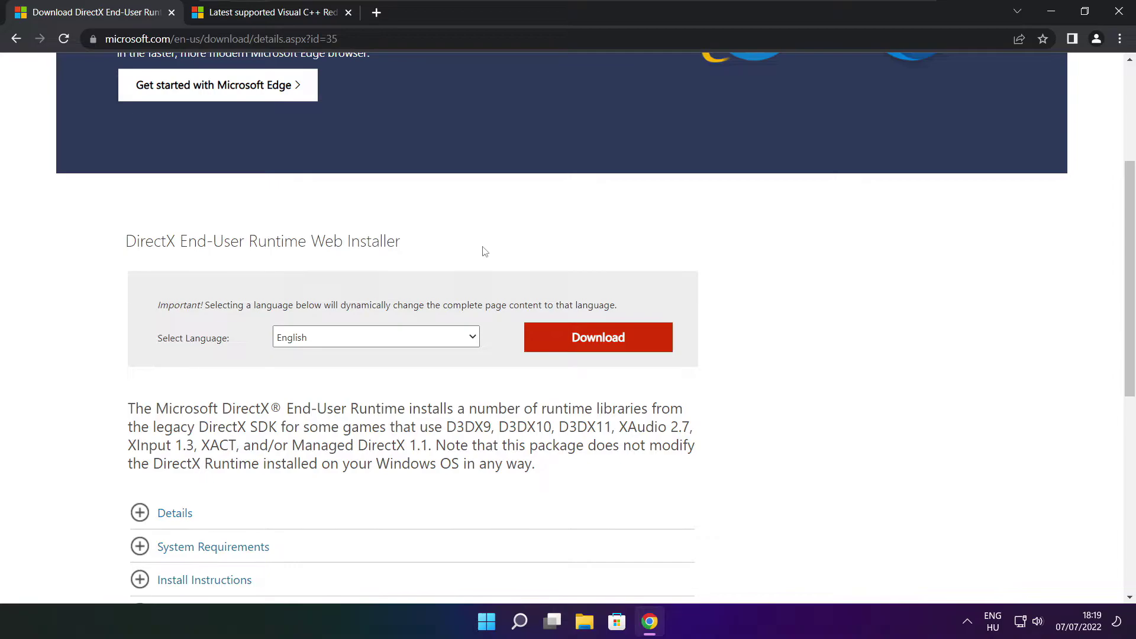
{"action": "left_click", "coordinate": [601, 340]}
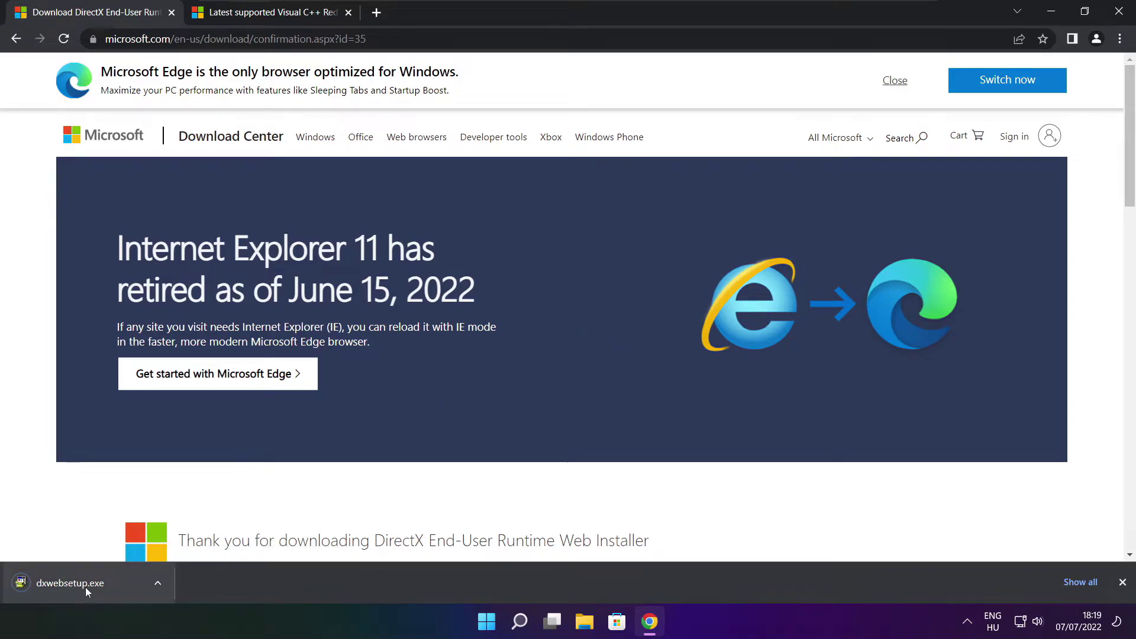
Run dxwebsetup.exe, accept the agreement, decline the Bing Bar, and install the DirectX runtime components through to the end.
{"action": "left_click", "coordinate": [106, 583]}
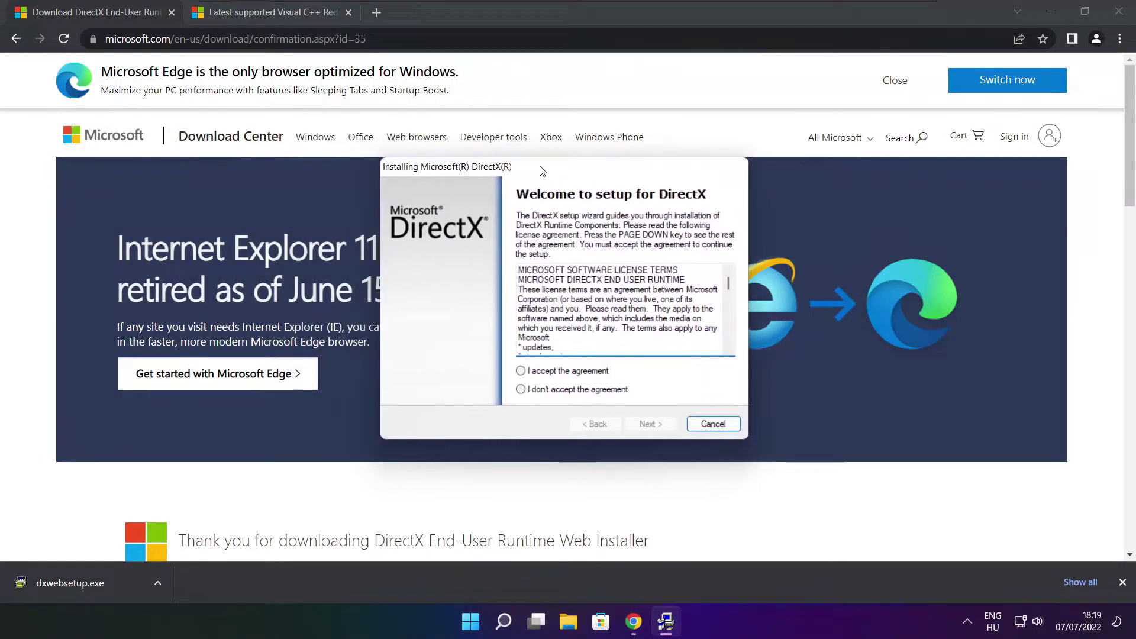
{"action": "left_click_drag", "start_coordinate": [730, 285], "coordinate": [729, 337]}
{"action": "left_click", "coordinate": [536, 372]}
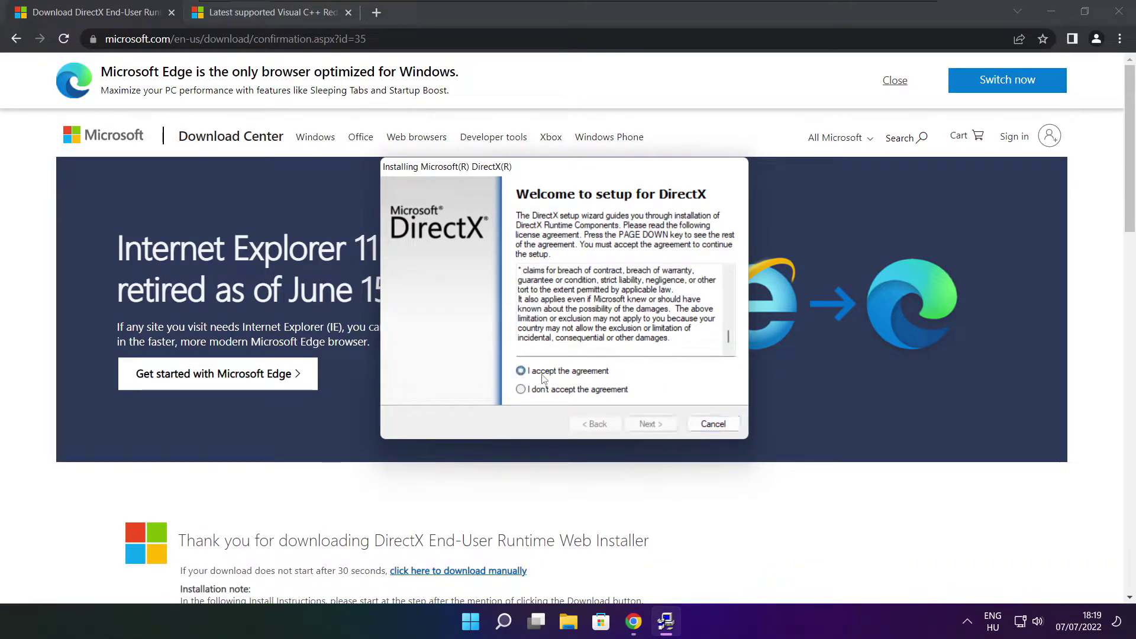
{"action": "left_click", "coordinate": [655, 426]}
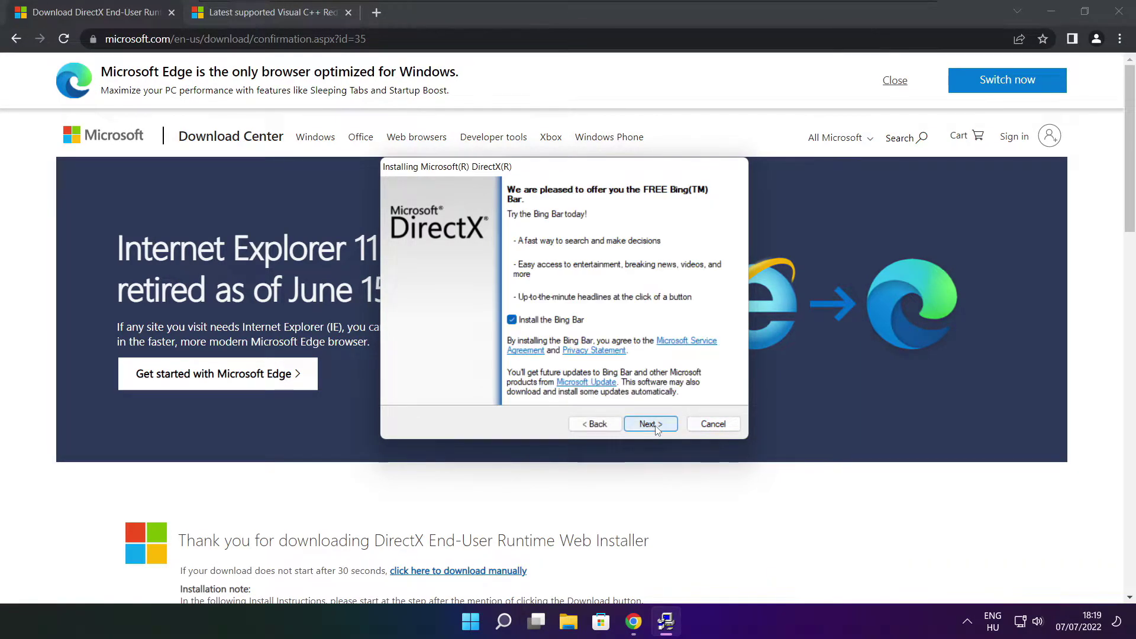
{"action": "left_click", "coordinate": [512, 321]}
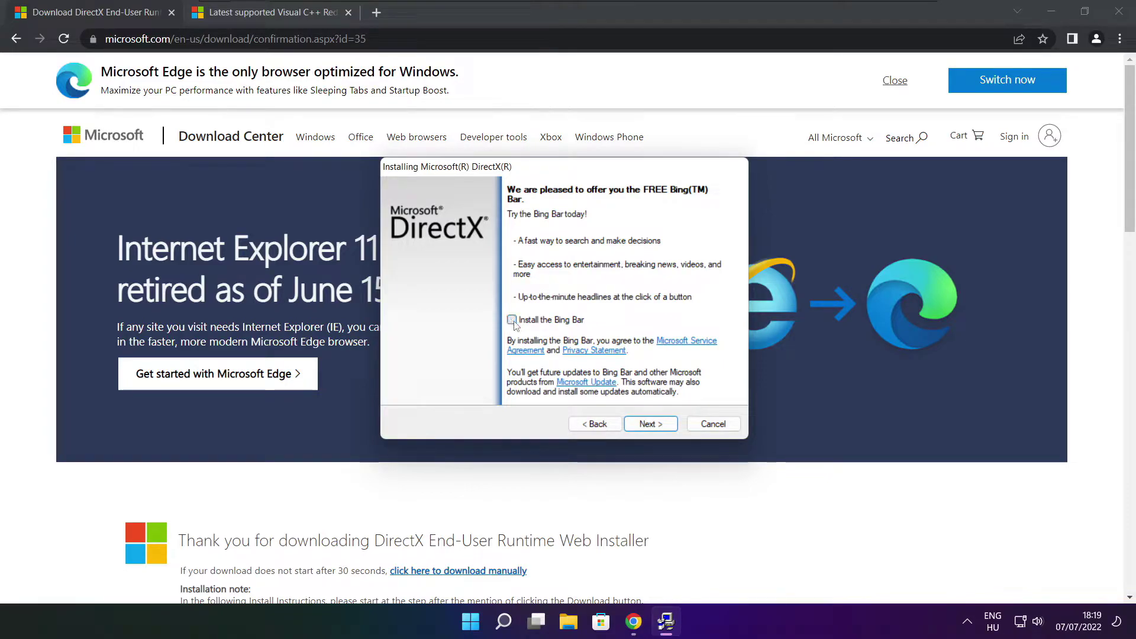
{"action": "left_click", "coordinate": [660, 425]}
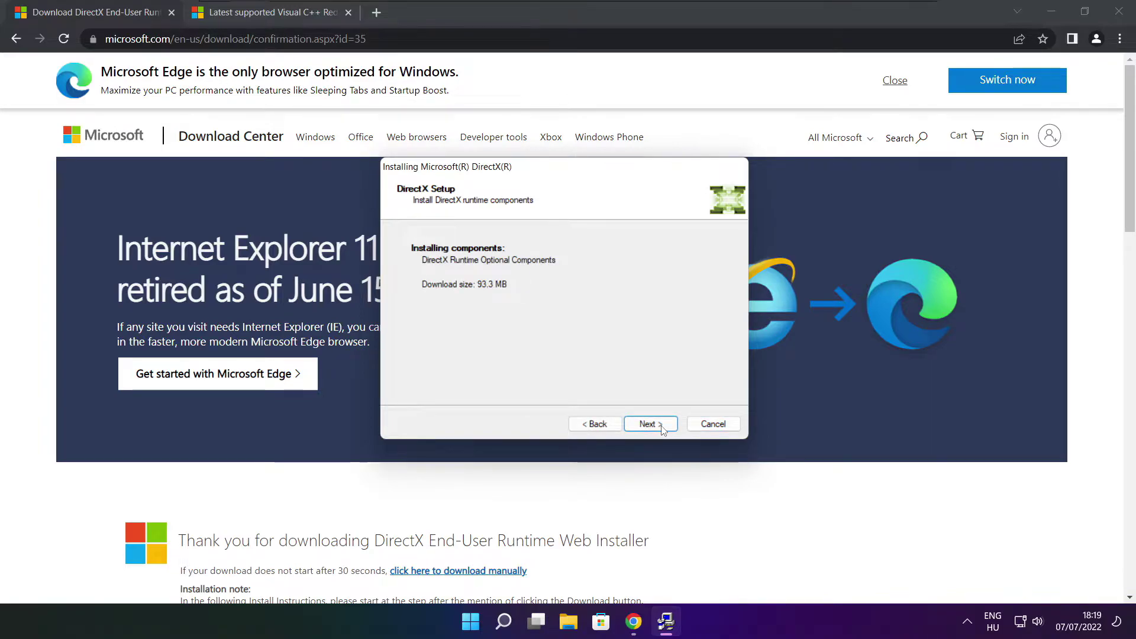
{"action": "left_click", "coordinate": [656, 426]}
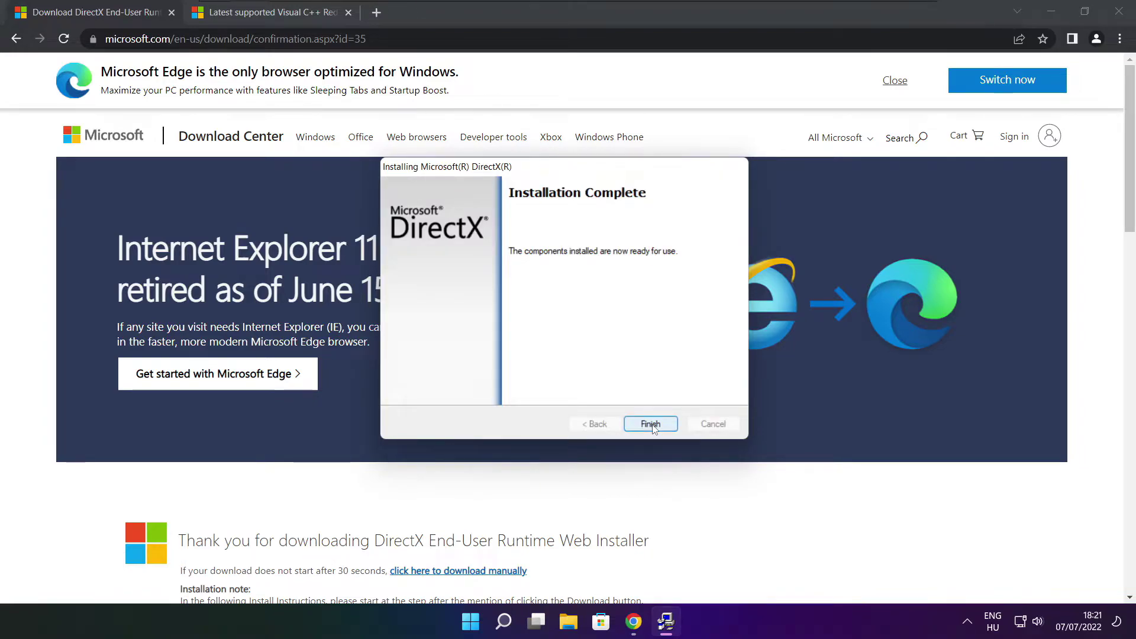
{"action": "left_click", "coordinate": [650, 424]}
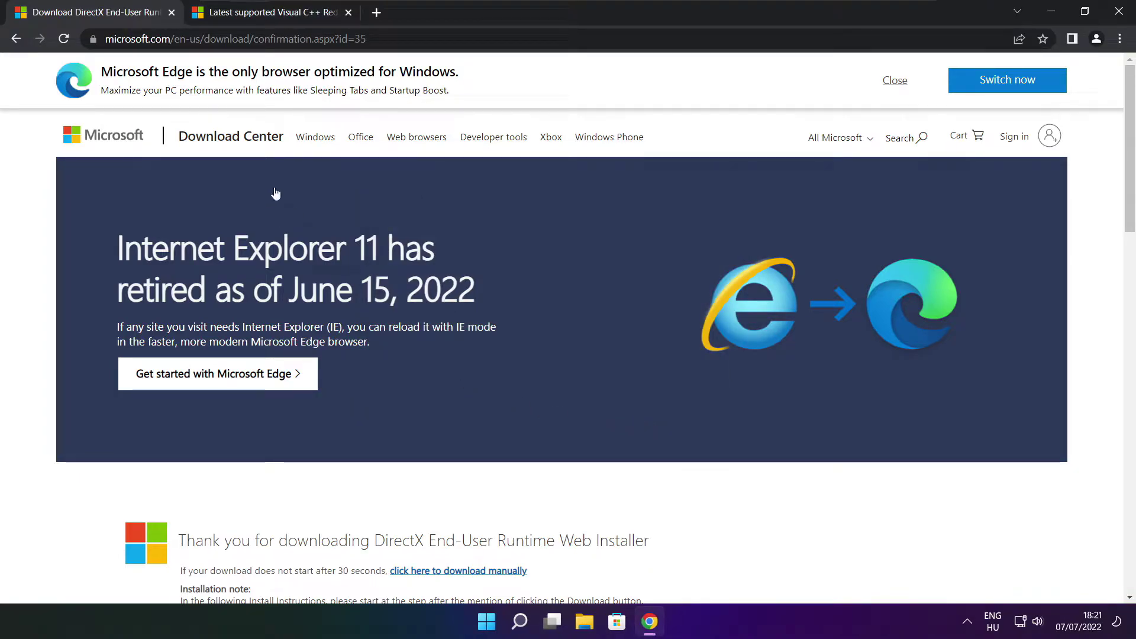
Close the DirectX page and download the ARM64, x86 and x64 Visual C++ Redistributable installers for Visual Studio 2015, 2017, 2019 and 2022.
{"action": "left_click", "coordinate": [171, 12]}
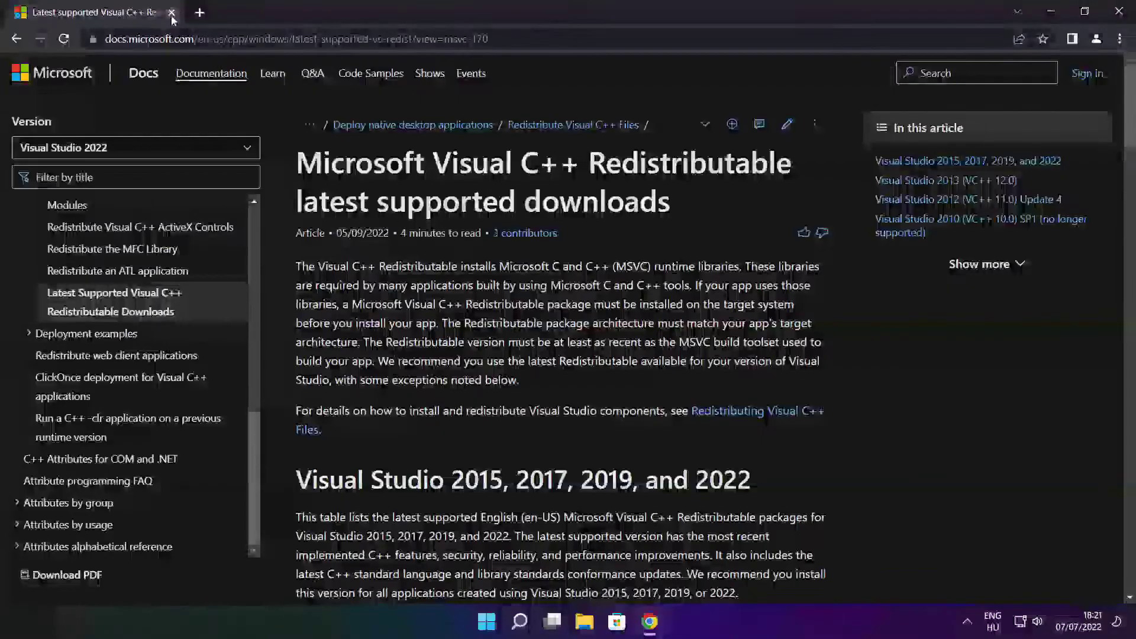
{"action": "left_click", "coordinate": [172, 38]}
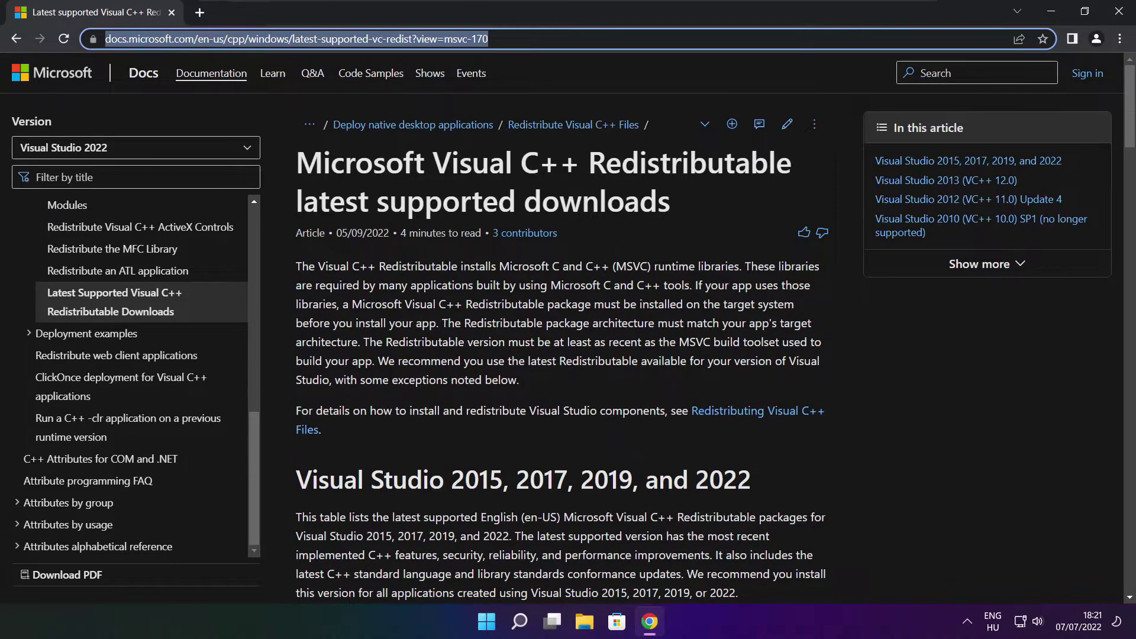
{"action": "left_click", "coordinate": [563, 73]}
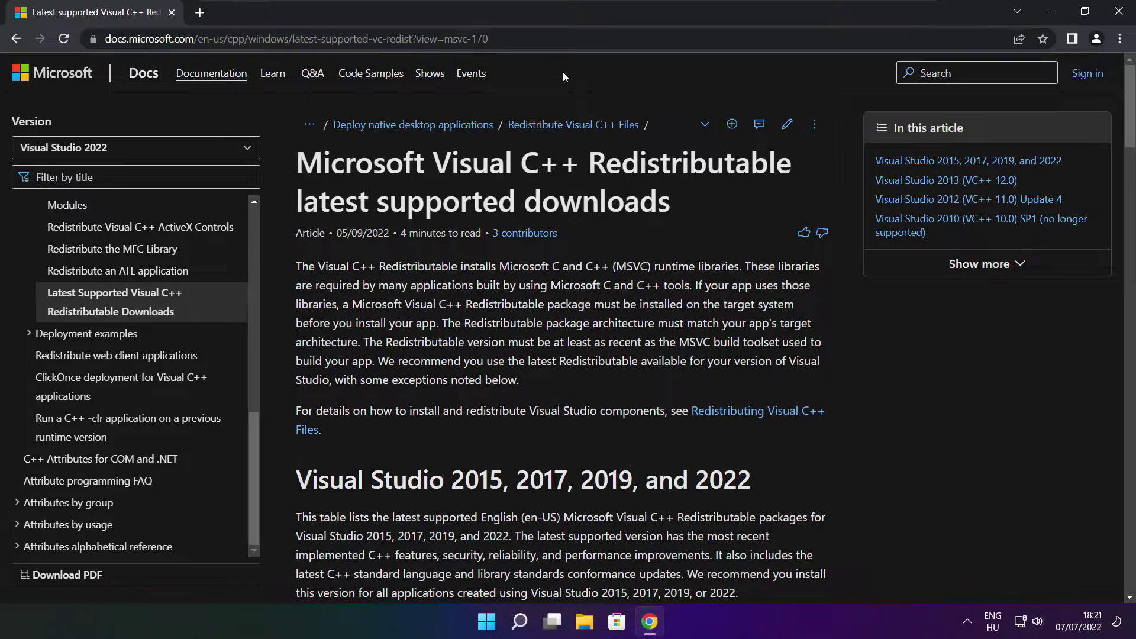
{"action": "left_click_drag", "start_coordinate": [1124, 107], "coordinate": [1124, 176]}
{"action": "scroll", "coordinate": [616, 254], "scroll_direction": "up", "scroll_amount": 1}
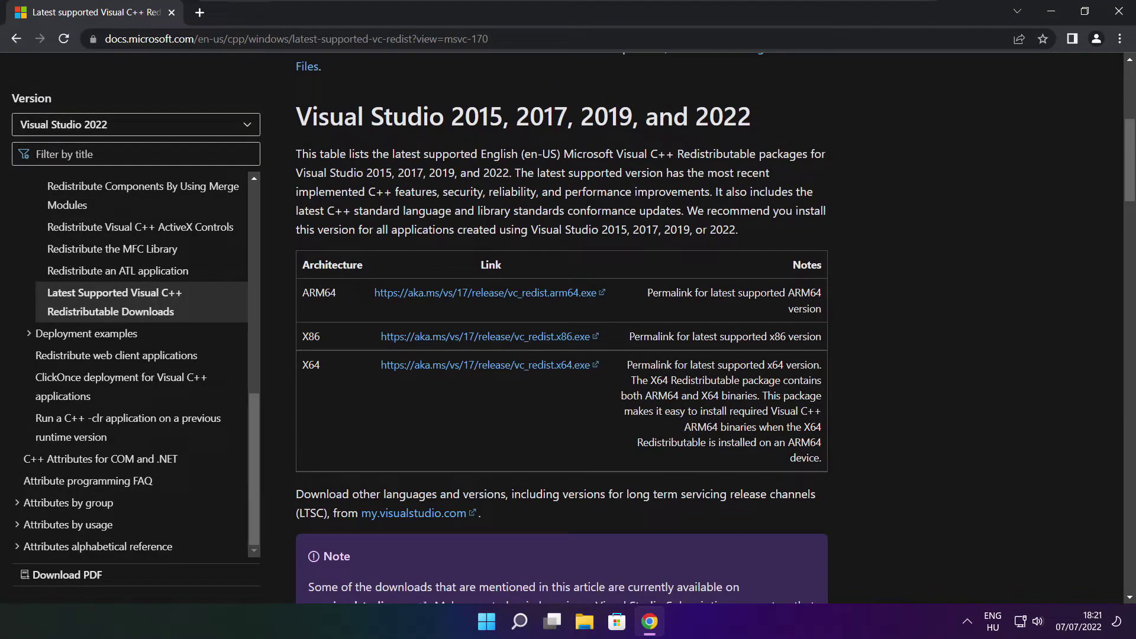
{"action": "left_click_drag", "start_coordinate": [299, 292], "coordinate": [764, 407]}
{"action": "left_click", "coordinate": [764, 408]}
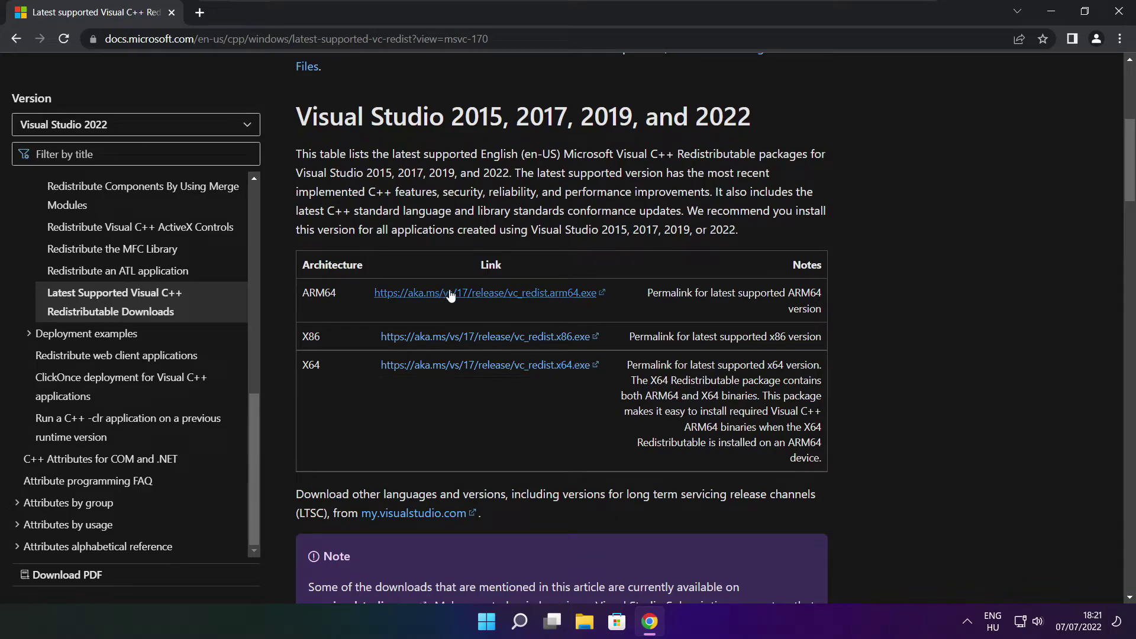
{"action": "left_click", "coordinate": [472, 296]}
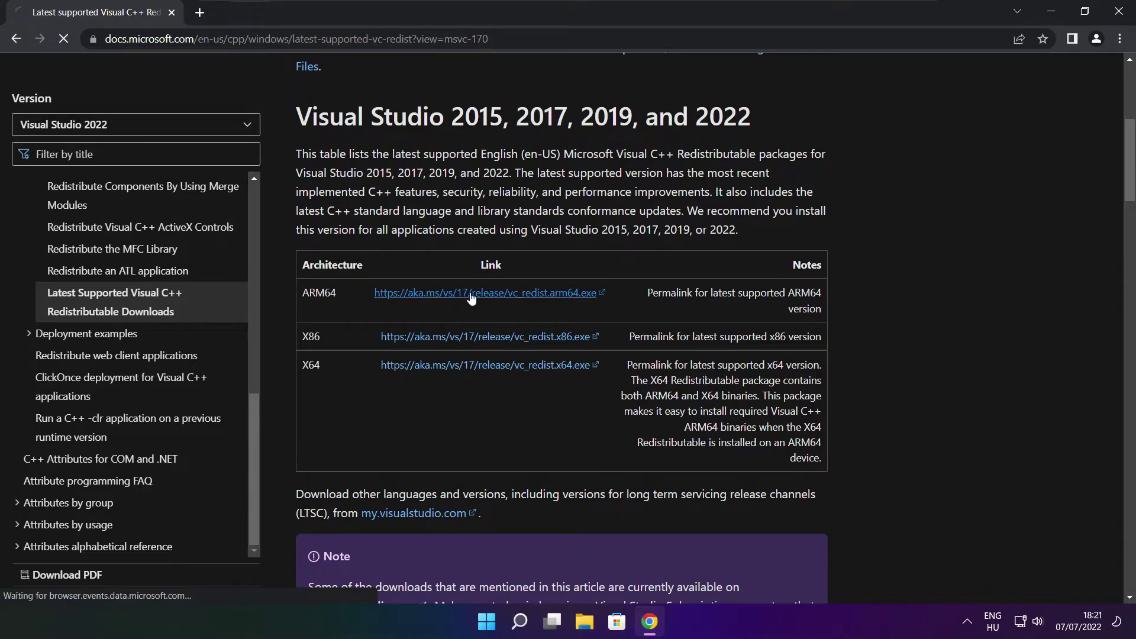
{"action": "left_click", "coordinate": [468, 338]}
{"action": "left_click", "coordinate": [468, 366]}
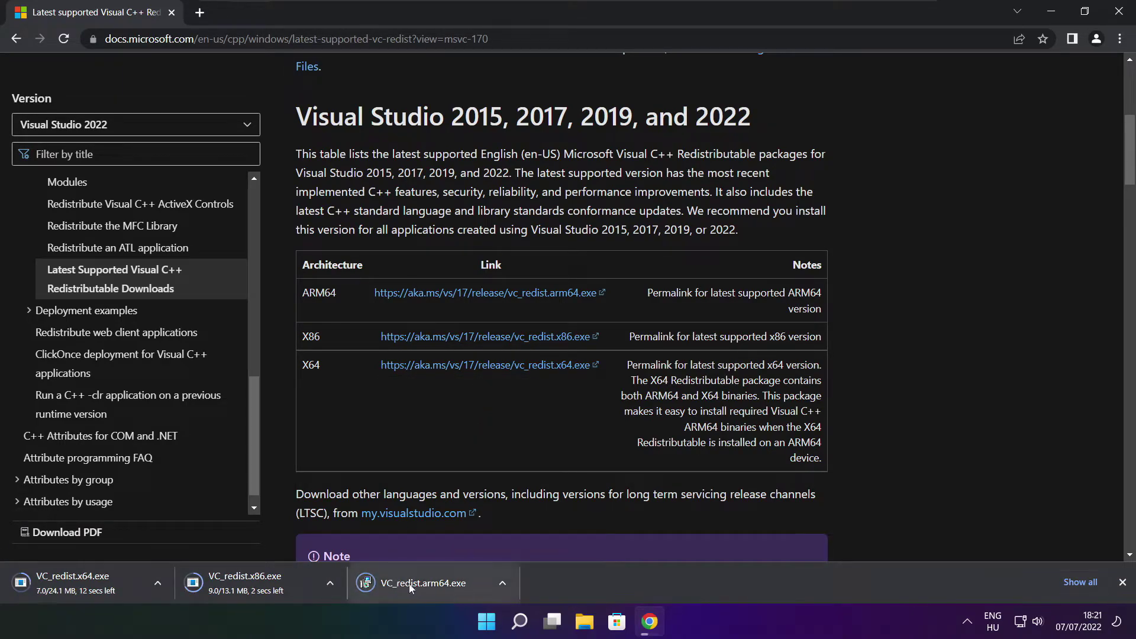
Run VC_redist.arm64.exe, agree to the license terms, start its installation, and close the setup window.
{"action": "left_click", "coordinate": [431, 584]}
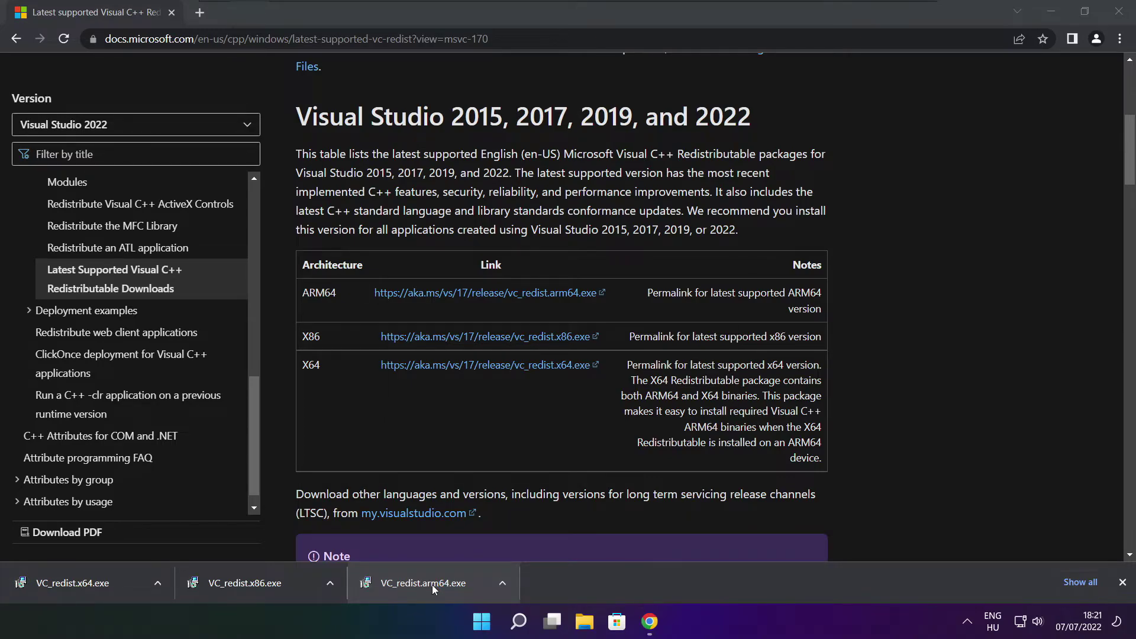
{"action": "left_click_drag", "start_coordinate": [729, 294], "coordinate": [730, 349]}
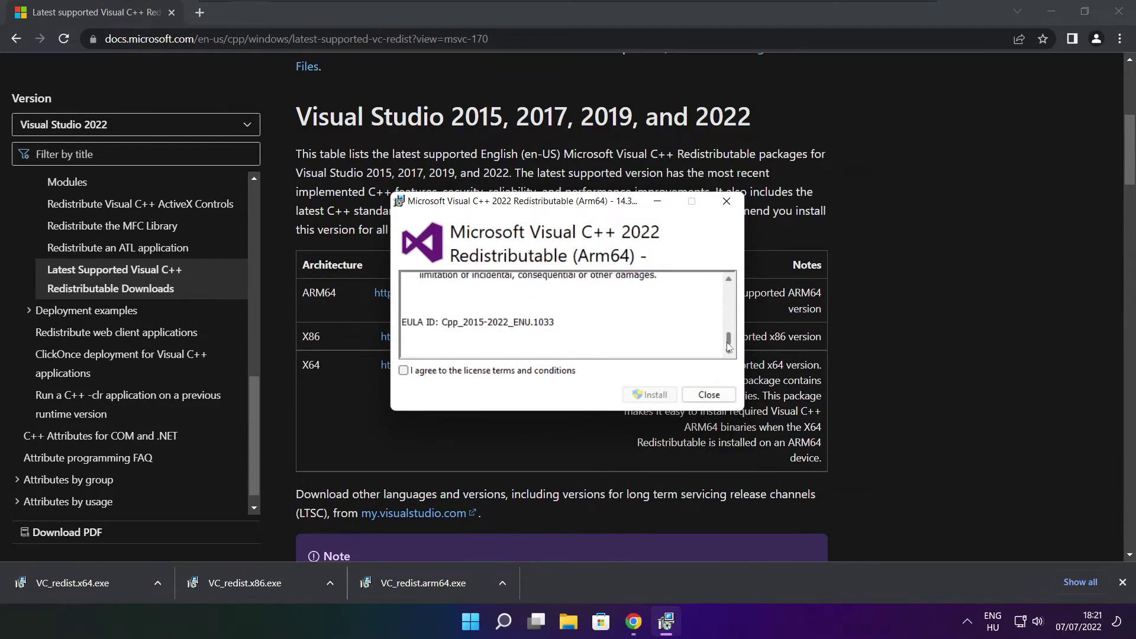
{"action": "left_click", "coordinate": [403, 371]}
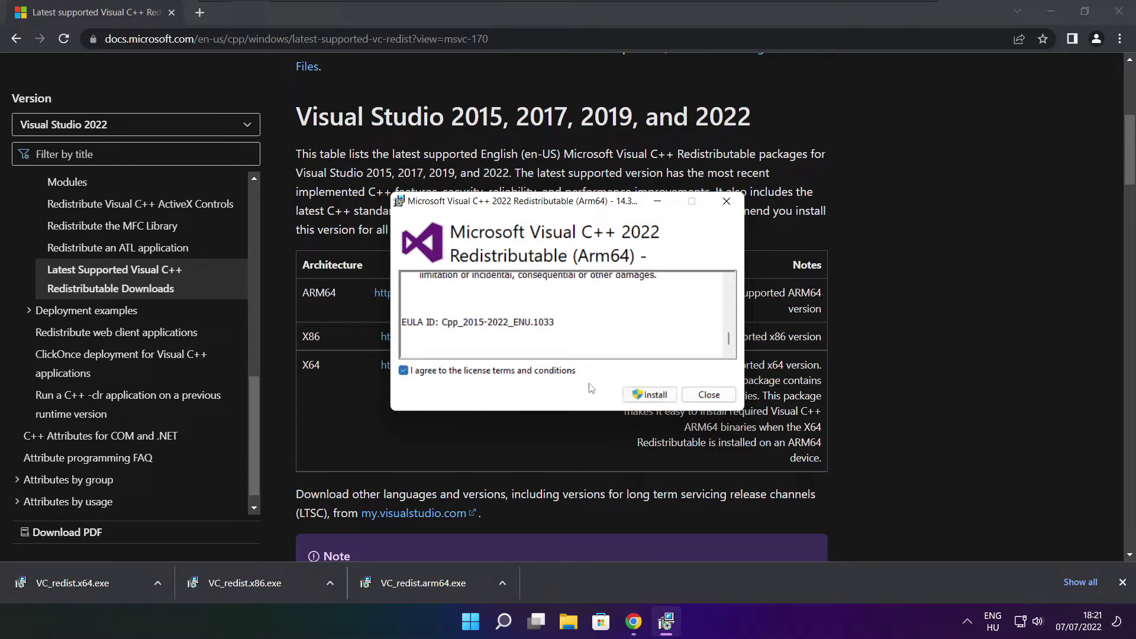
{"action": "left_click", "coordinate": [646, 395]}
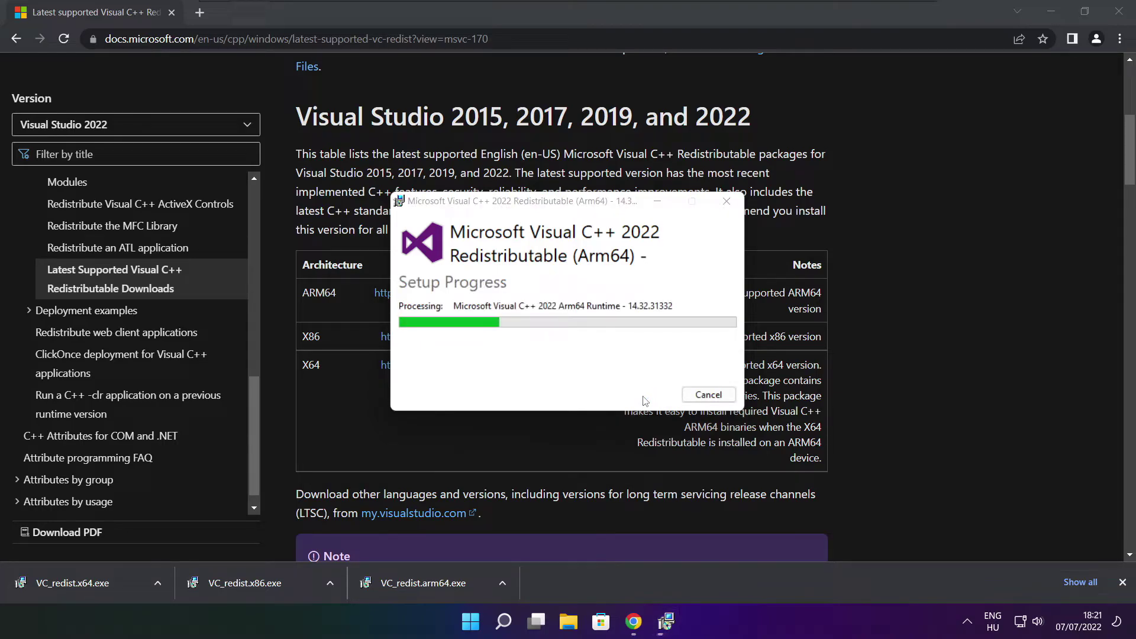
{"action": "left_click", "coordinate": [695, 399]}
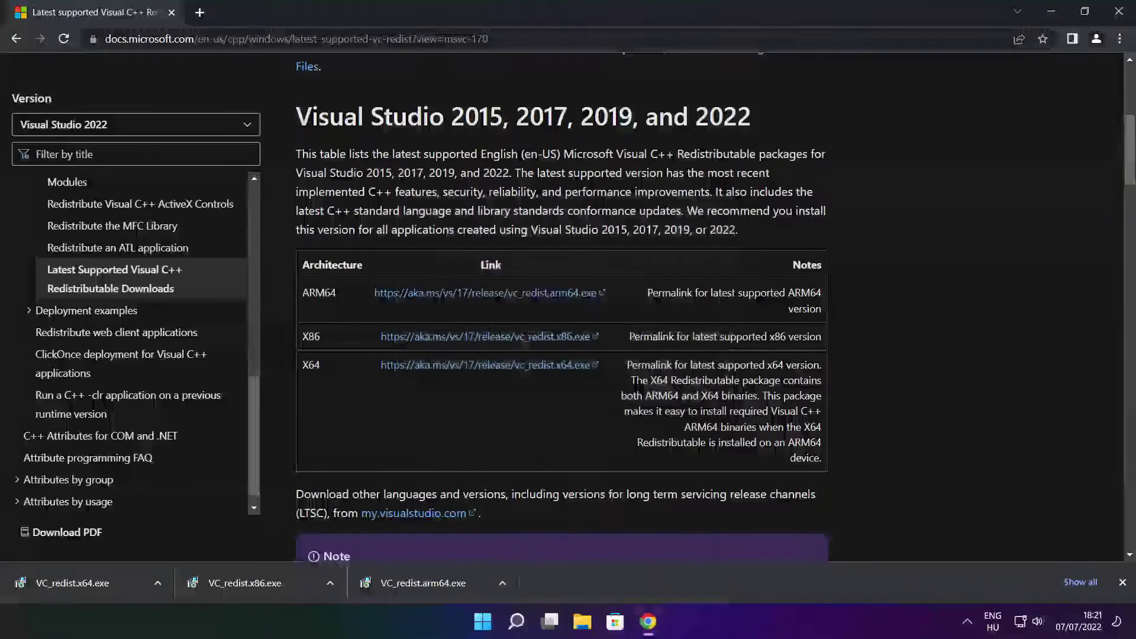
Install the x86 Visual C++ 2015-2022 Redistributable from VC_redist.x86.exe, agreeing to the license terms, and close its setup.
{"action": "left_click", "coordinate": [267, 581]}
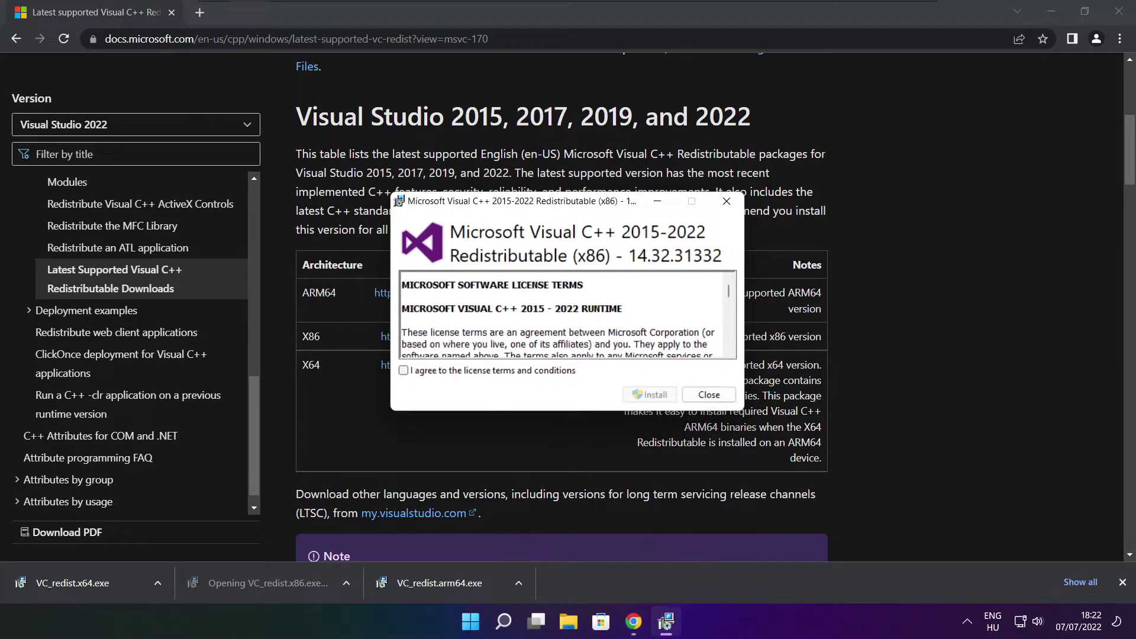
{"action": "left_click_drag", "start_coordinate": [728, 290], "coordinate": [729, 343]}
{"action": "left_click", "coordinate": [403, 371]}
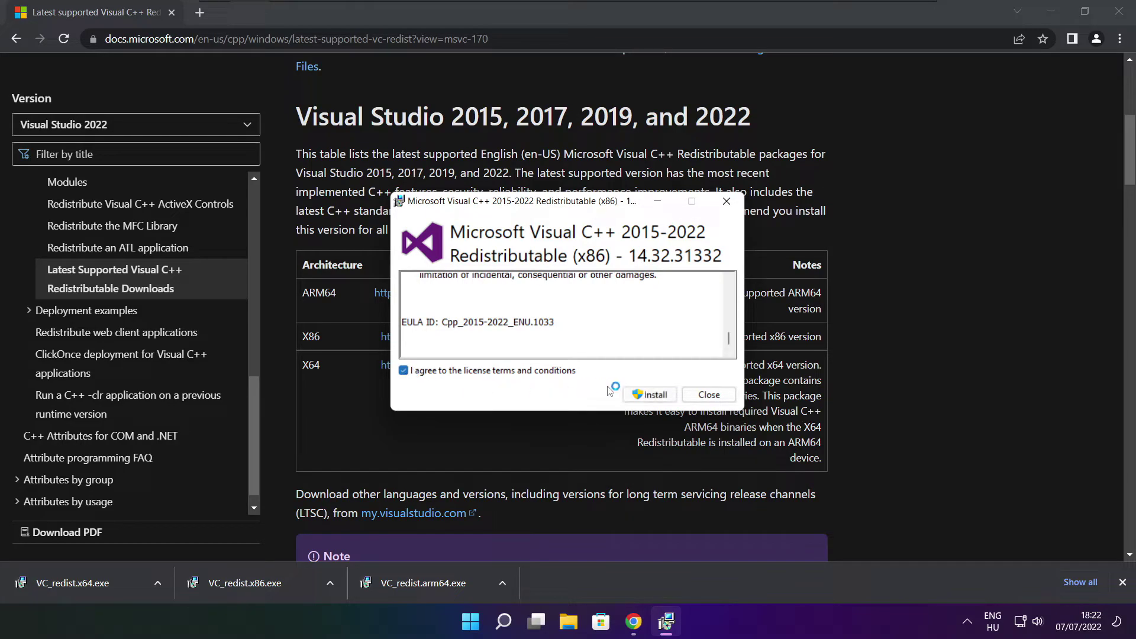
{"action": "left_click", "coordinate": [651, 397]}
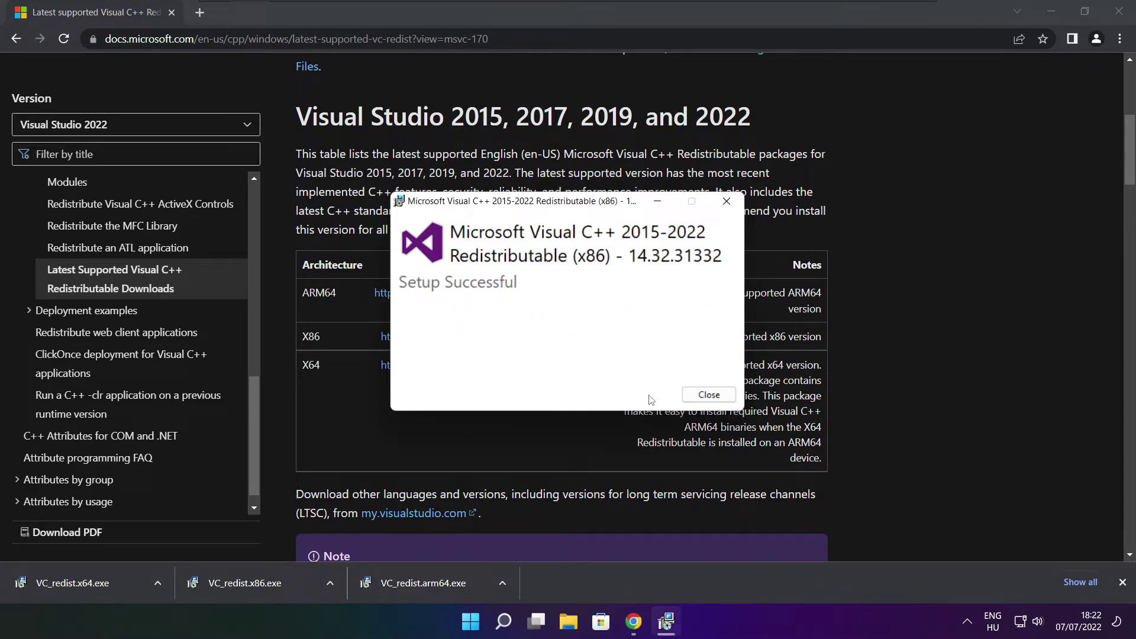
{"action": "left_click", "coordinate": [709, 395]}
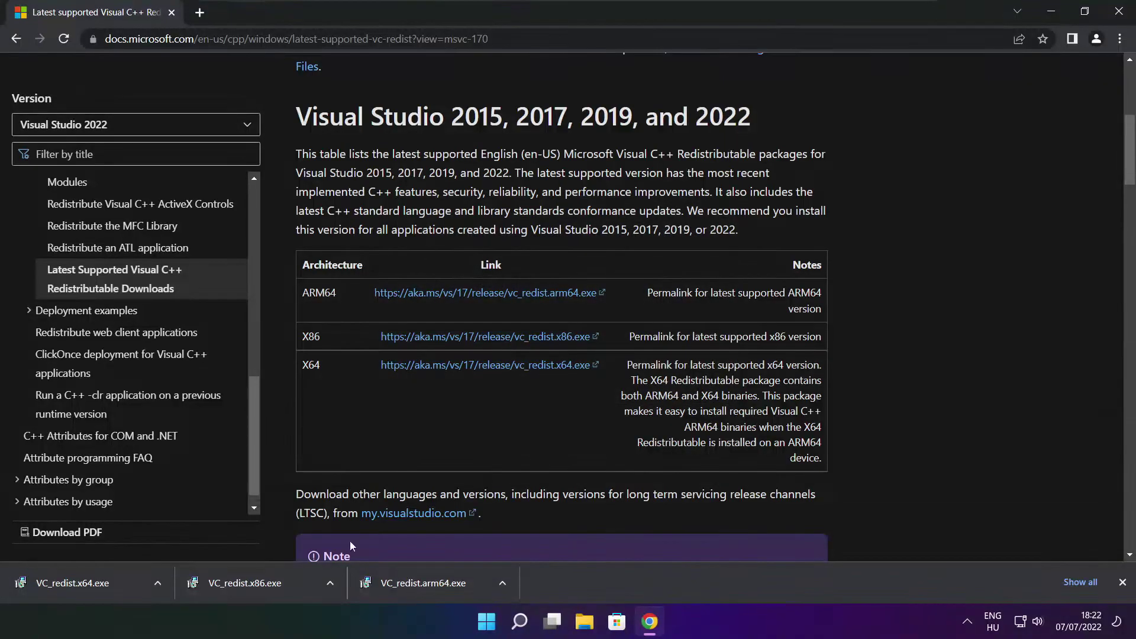
Install the x64 Visual C++ 2015-2022 Redistributable from VC_redist.x64.exe, agreeing to the license terms, and close the setup and browser.
{"action": "left_click", "coordinate": [90, 584]}
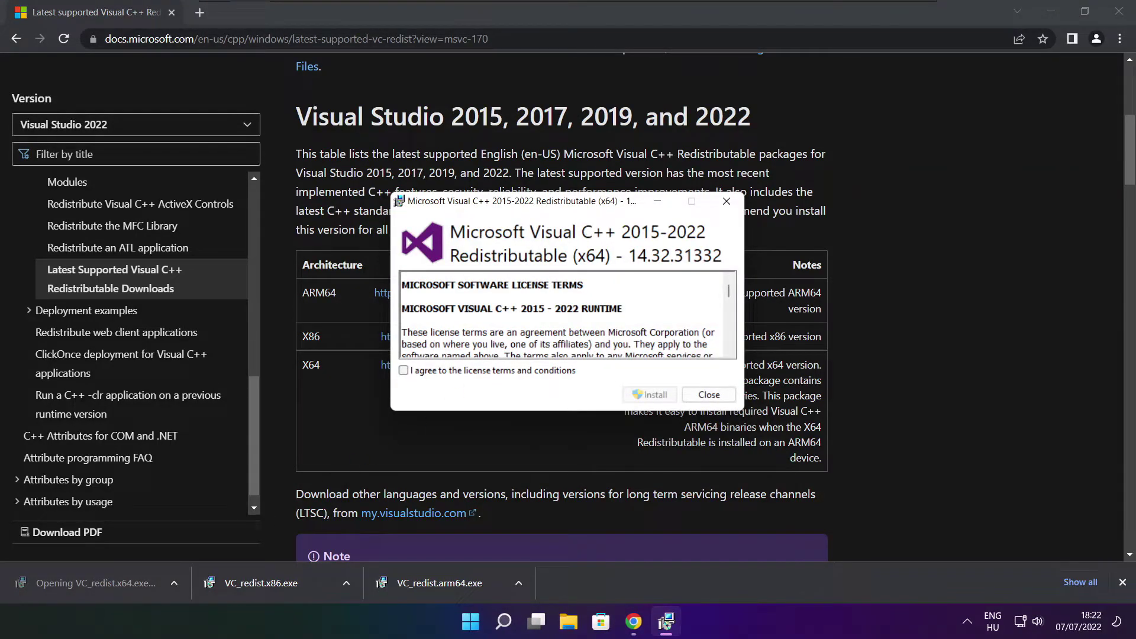
{"action": "scroll", "coordinate": [732, 300], "scroll_direction": "down", "scroll_amount": 10}
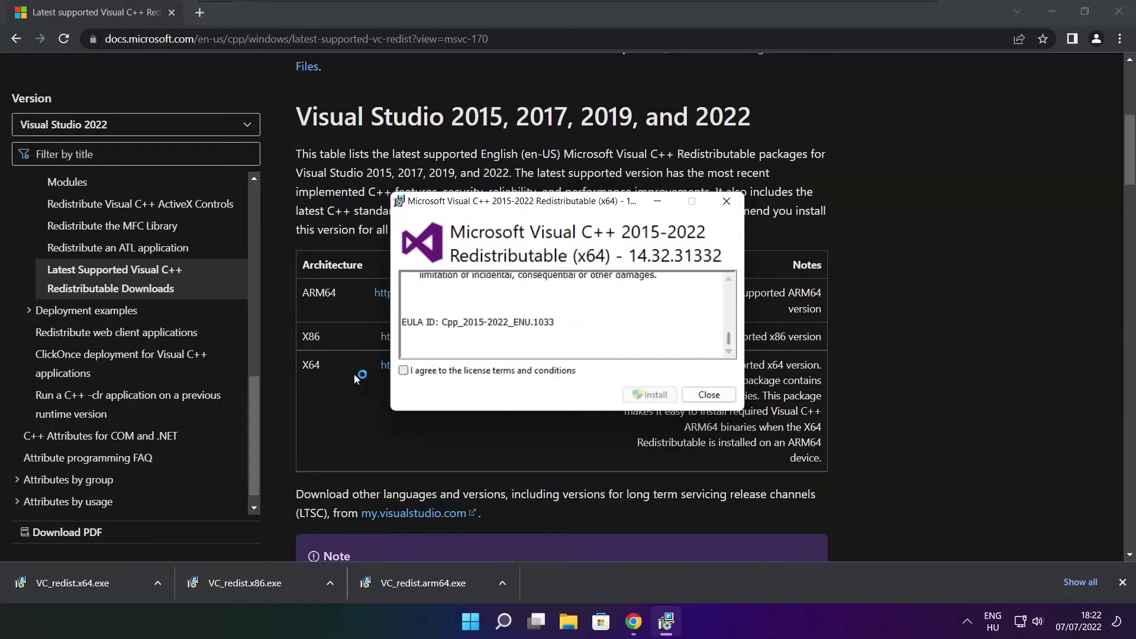
{"action": "left_click", "coordinate": [404, 371]}
{"action": "left_click", "coordinate": [651, 395]}
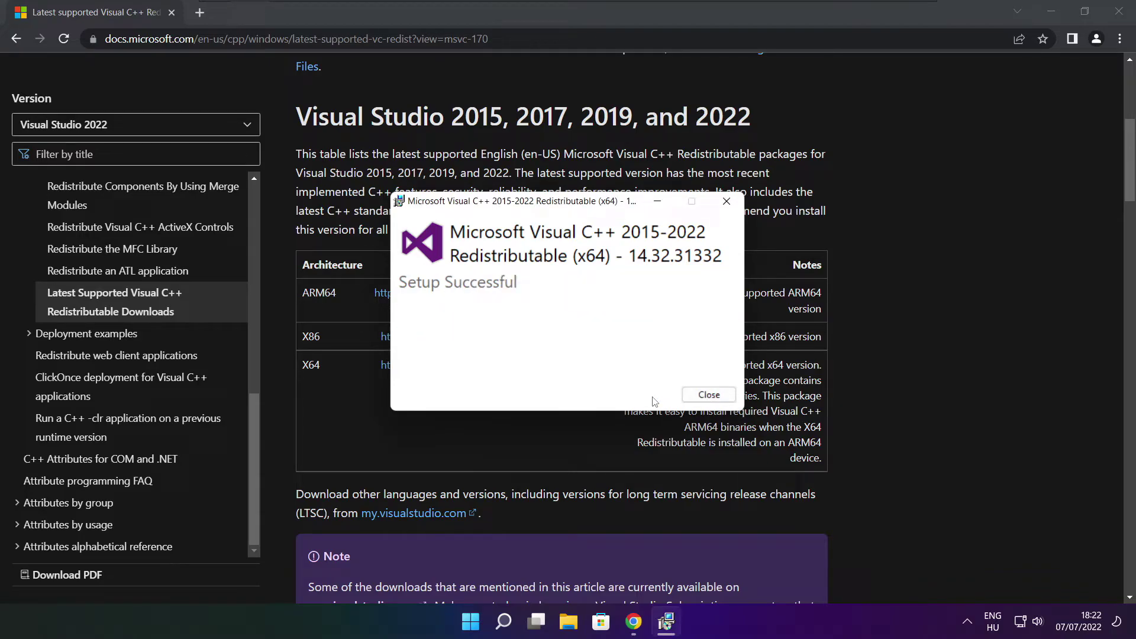
{"action": "left_click", "coordinate": [708, 394]}
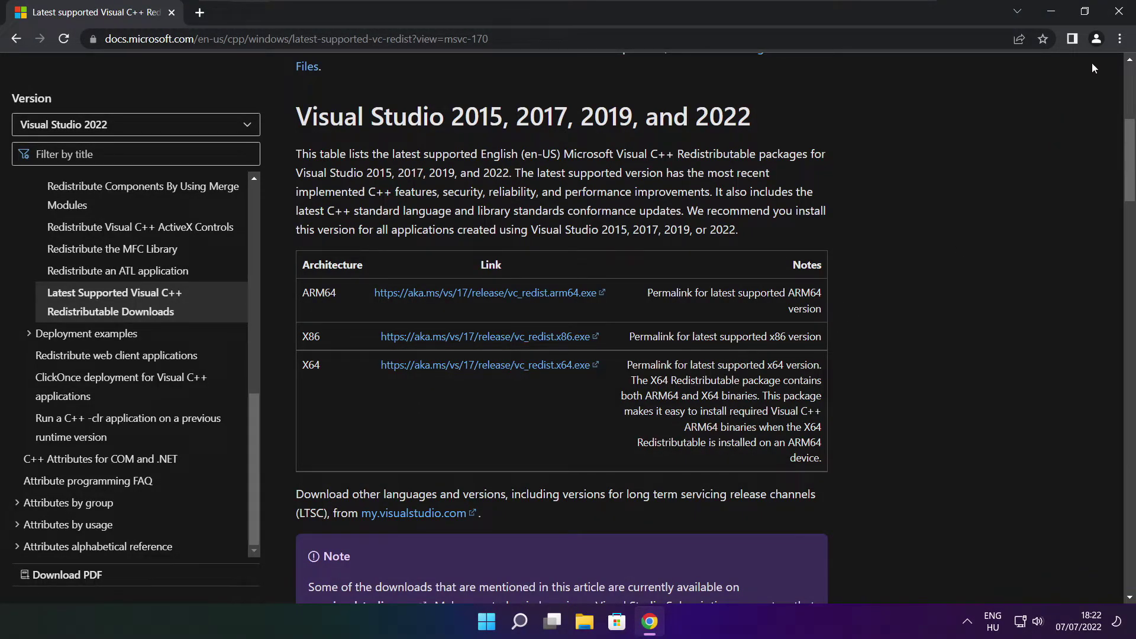
{"action": "left_click", "coordinate": [1120, 13]}
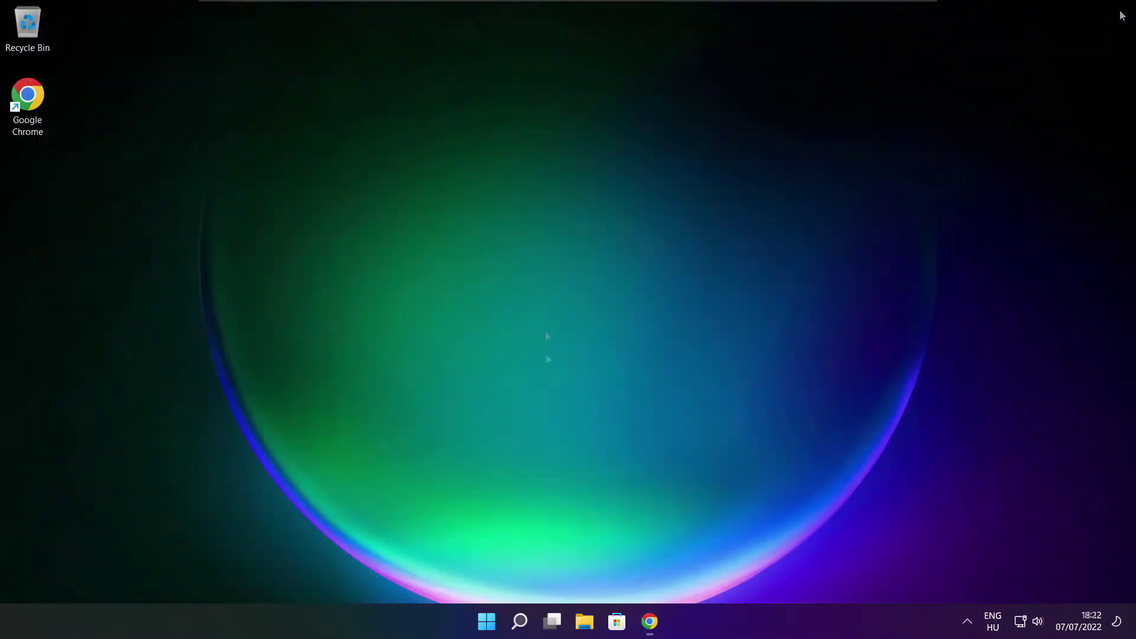
Open Task Manager's list of startup apps and disable Cortana and Microsoft Edge at startup.
{"action": "right_click", "coordinate": [487, 622]}
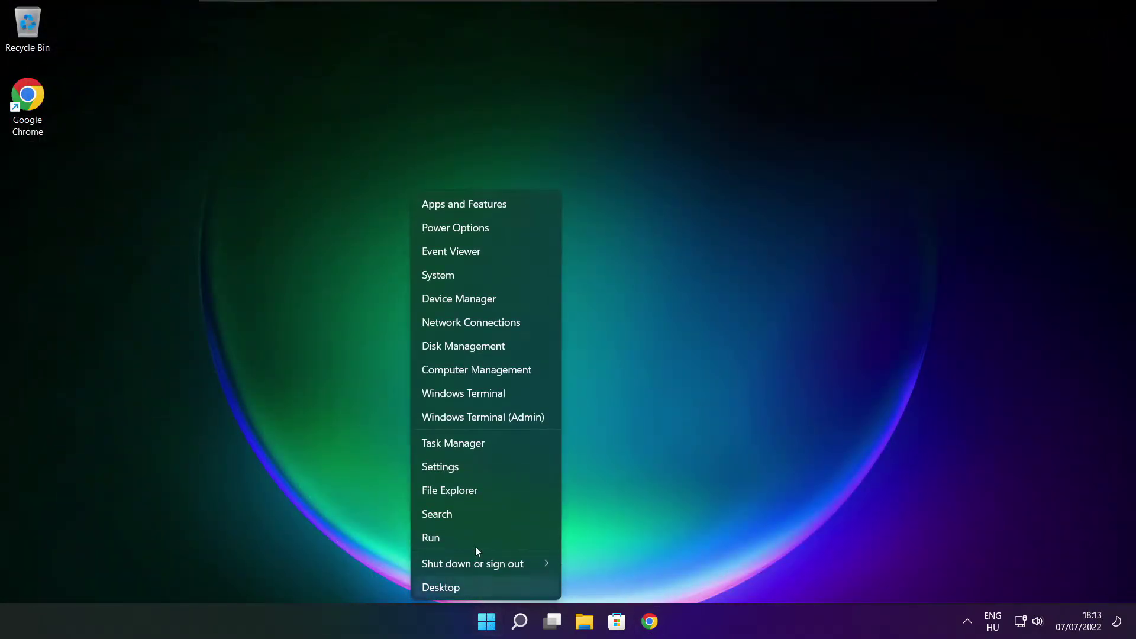
{"action": "left_click", "coordinate": [488, 443]}
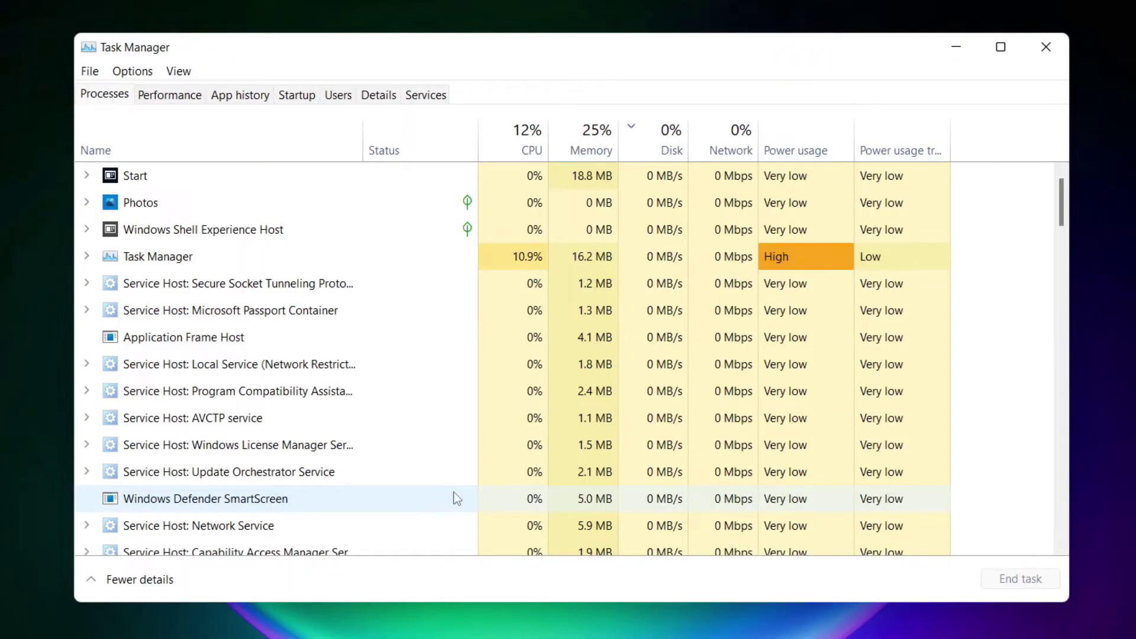
{"action": "left_click", "coordinate": [301, 98]}
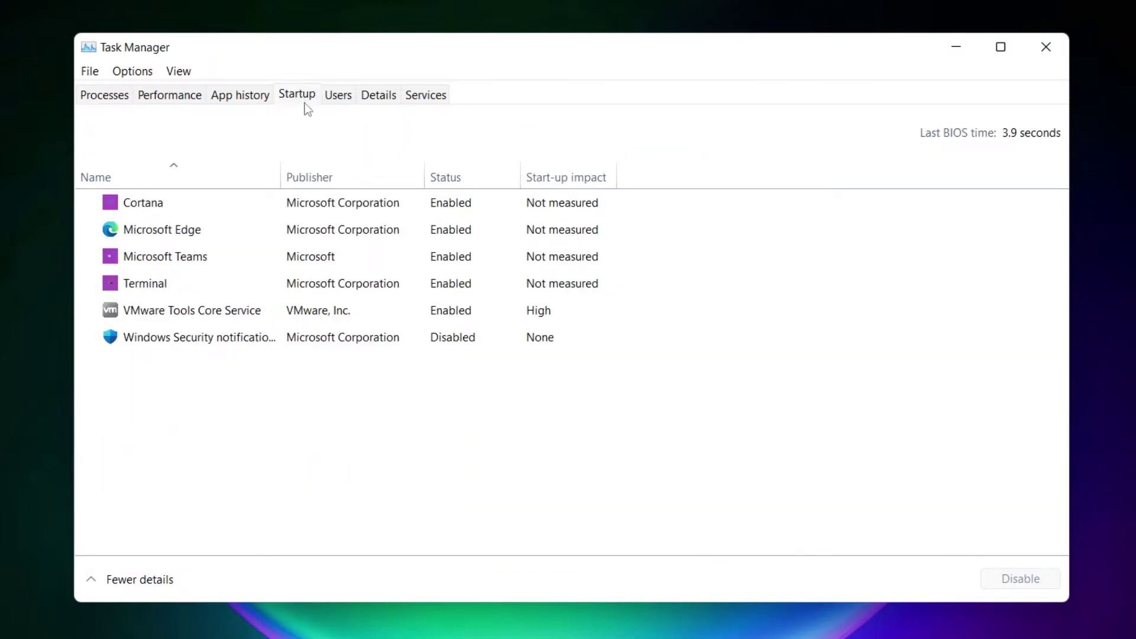
{"action": "left_click", "coordinate": [363, 207]}
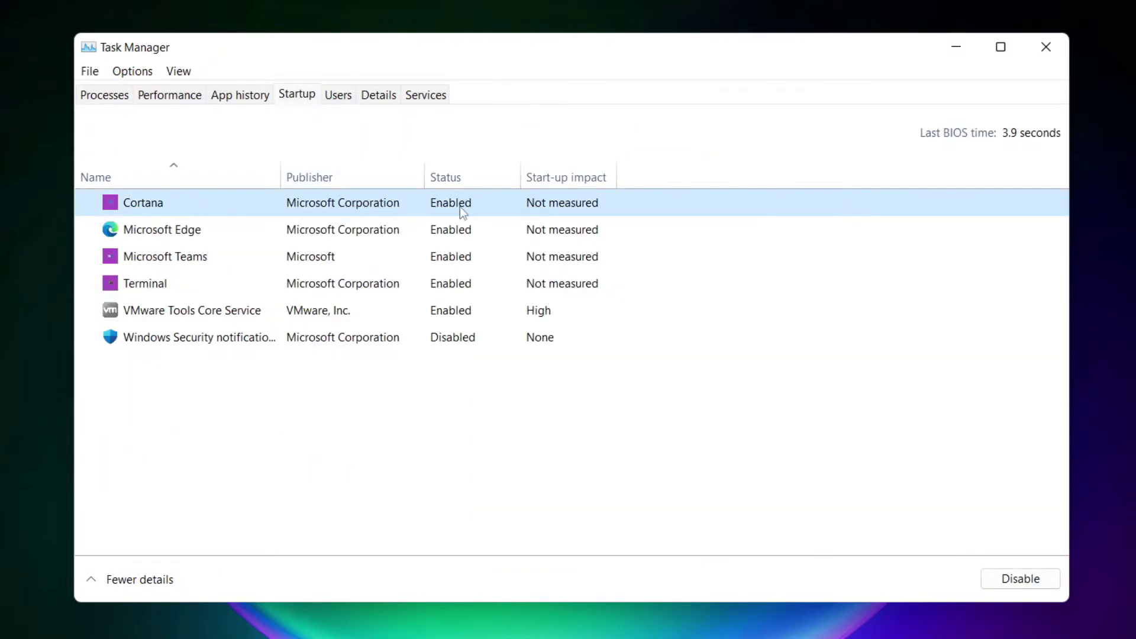
{"action": "left_click", "coordinate": [1019, 579]}
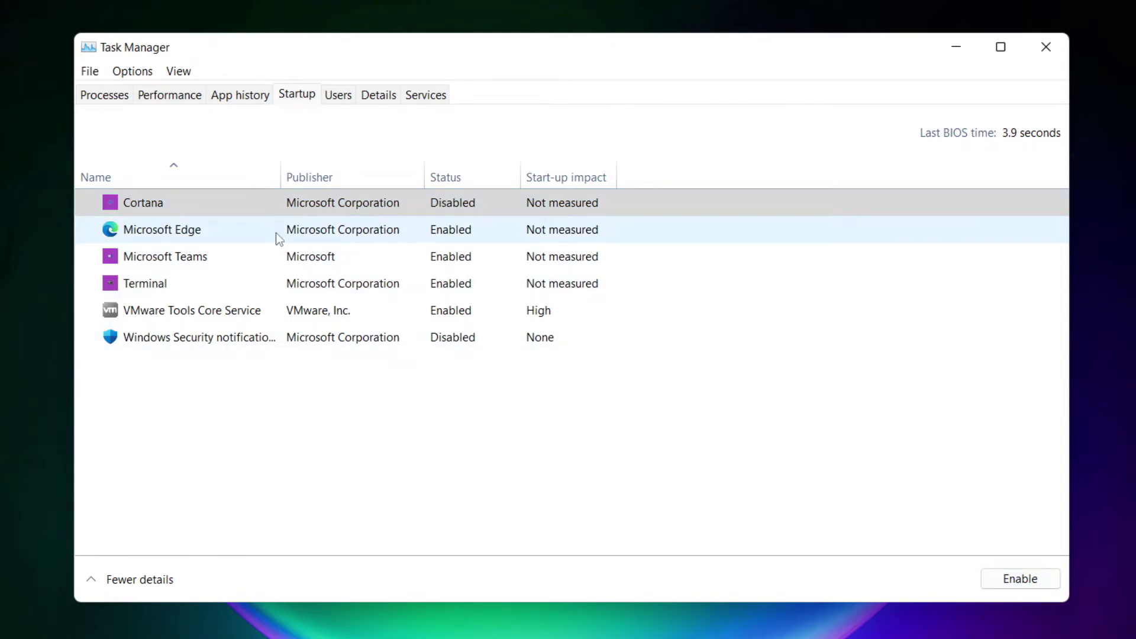
{"action": "left_click", "coordinate": [329, 237]}
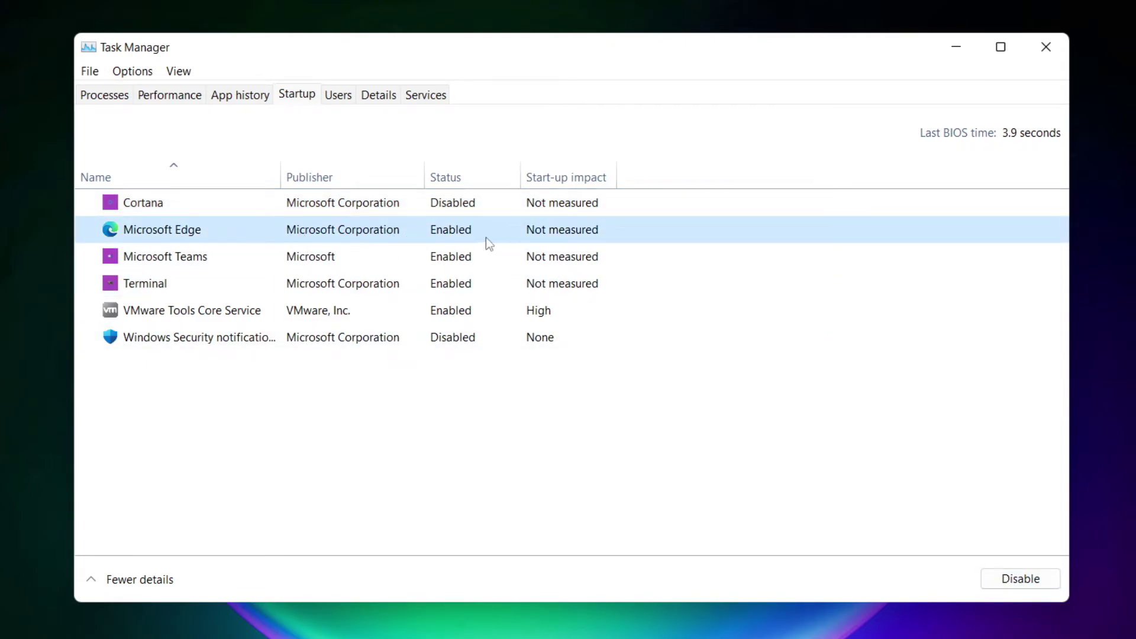
{"action": "left_click", "coordinate": [1020, 578]}
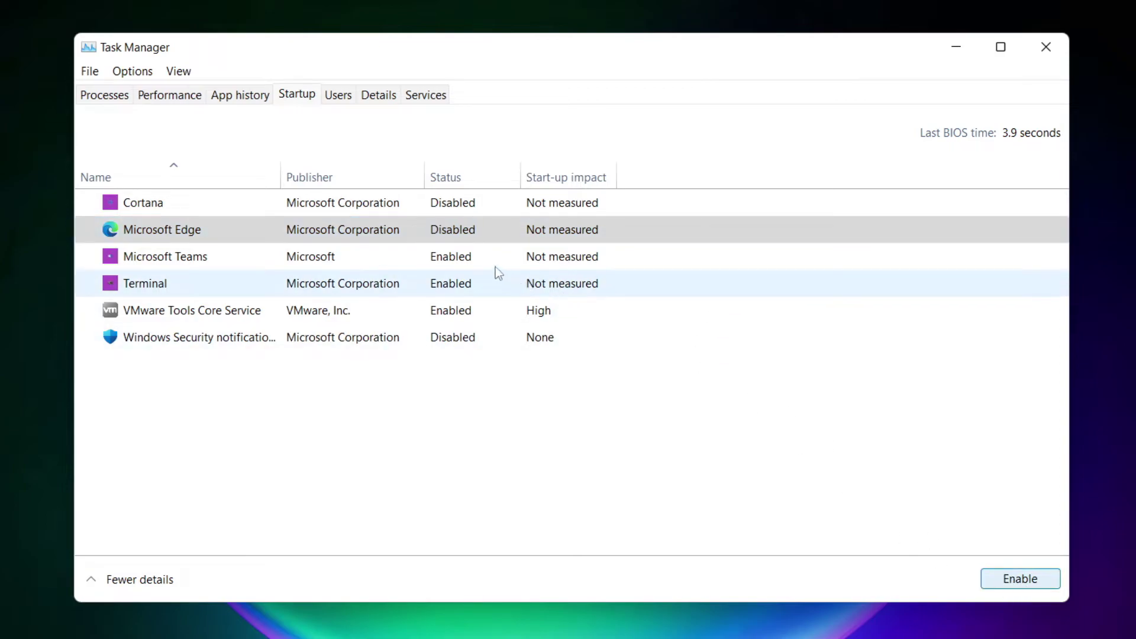
Disable Microsoft Teams and Terminal at startup, and close Task Manager.
{"action": "left_click", "coordinate": [470, 261]}
{"action": "left_click", "coordinate": [1018, 582]}
{"action": "left_click", "coordinate": [378, 289]}
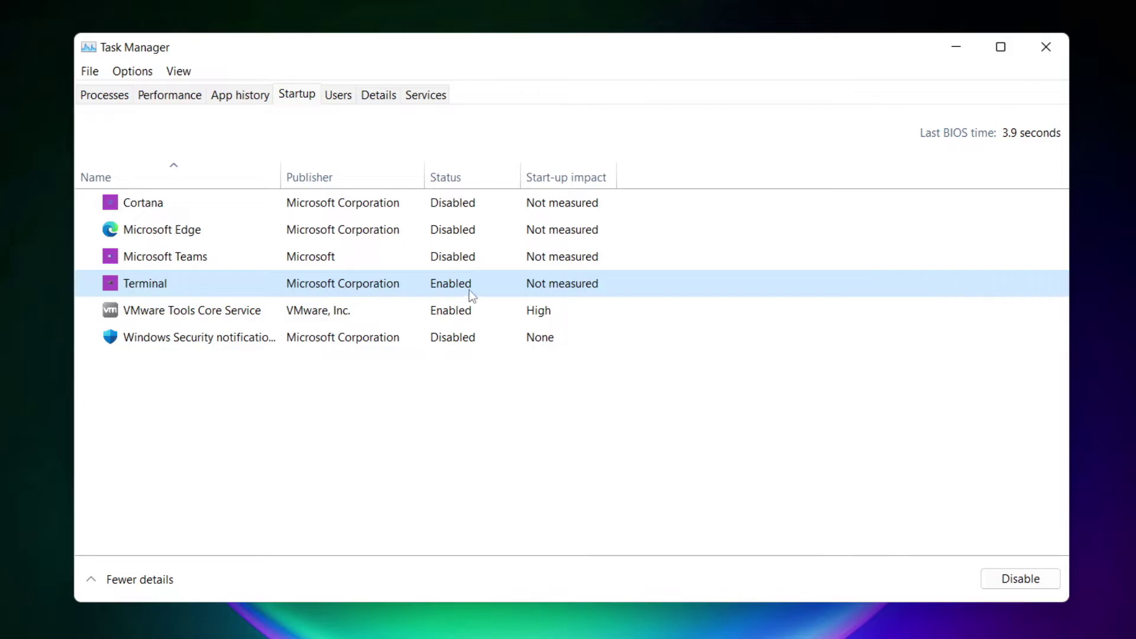
{"action": "left_click", "coordinate": [1037, 584]}
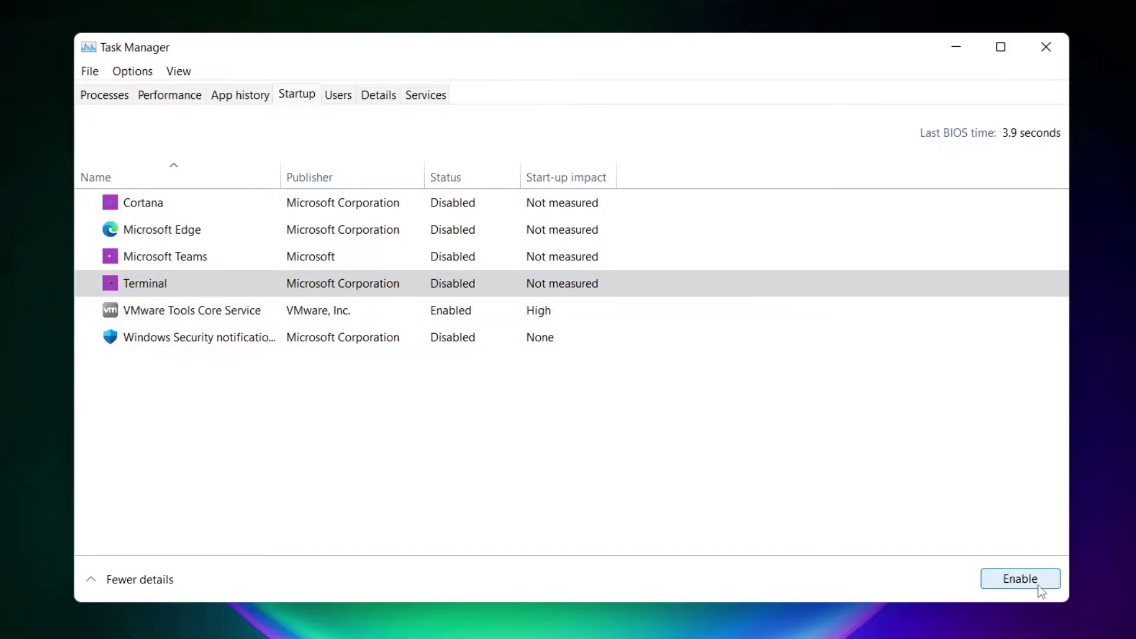
{"action": "left_click", "coordinate": [449, 290]}
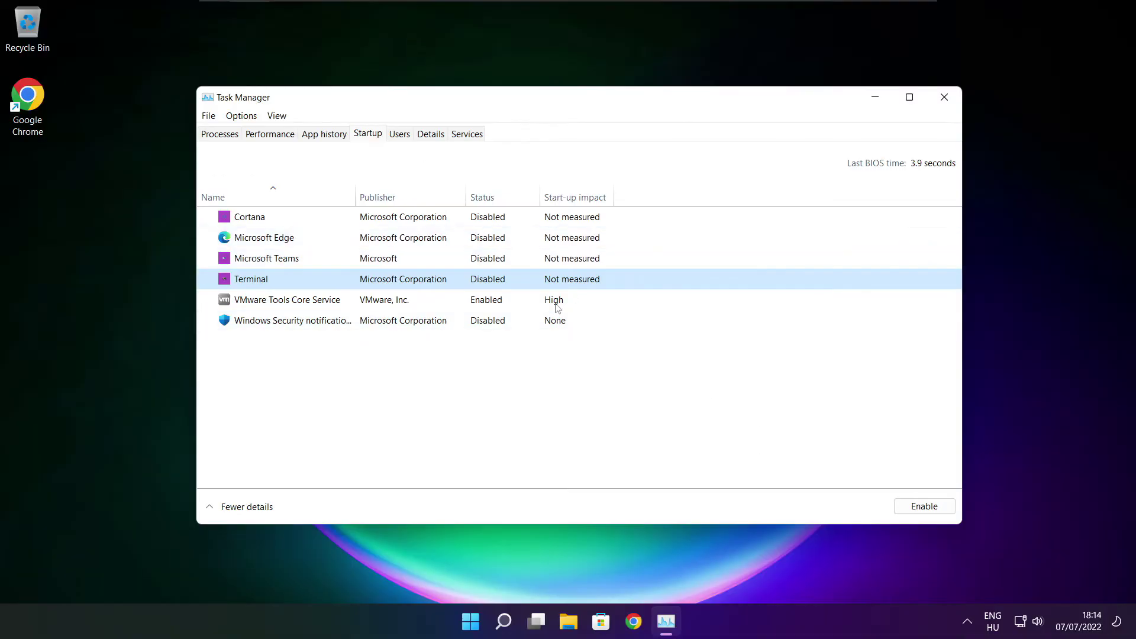
{"action": "left_click", "coordinate": [944, 97]}
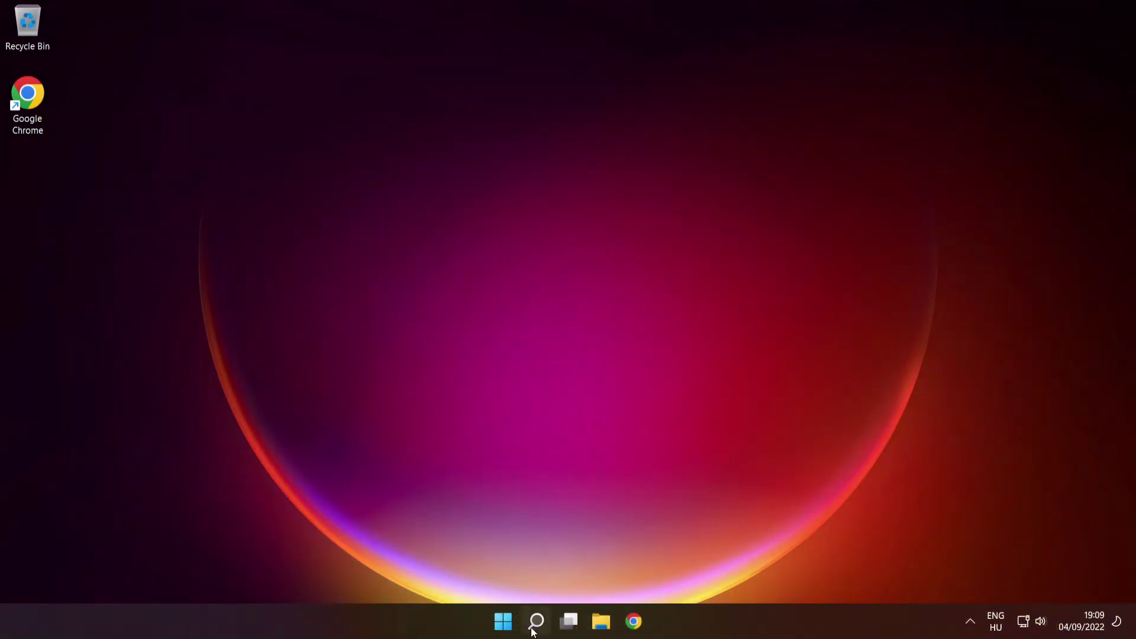
Search Windows for cmd, run Command Prompt as administrator, and move its window to the middle of the desktop.
{"action": "mouse_move", "coordinate": [529, 623]}
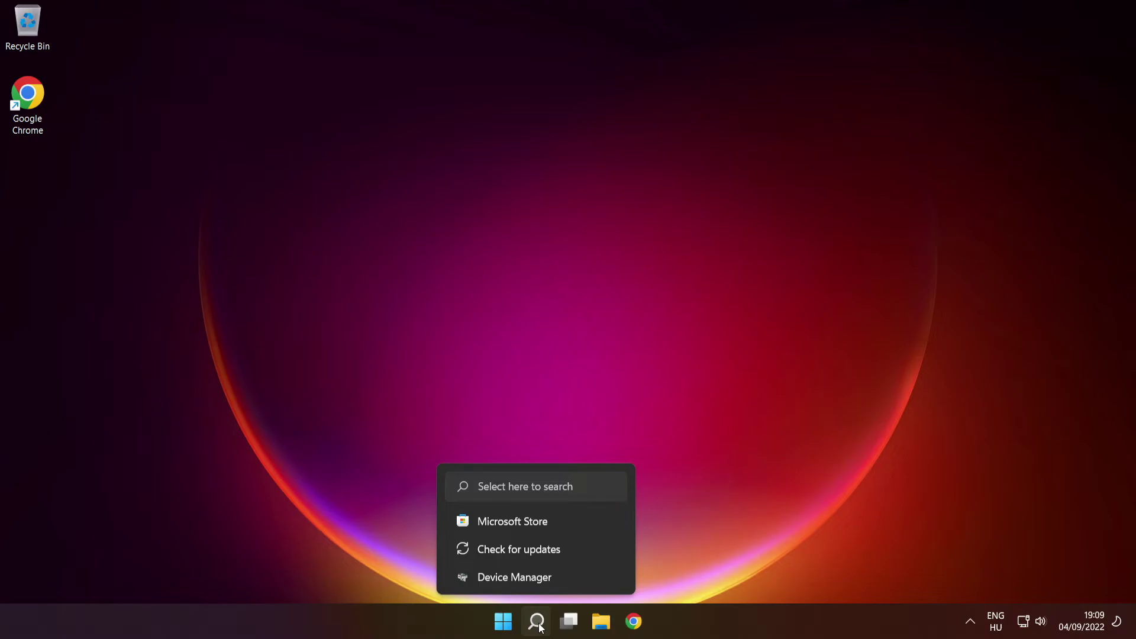
{"action": "left_click", "coordinate": [537, 621]}
{"action": "type", "text": "cmd"}
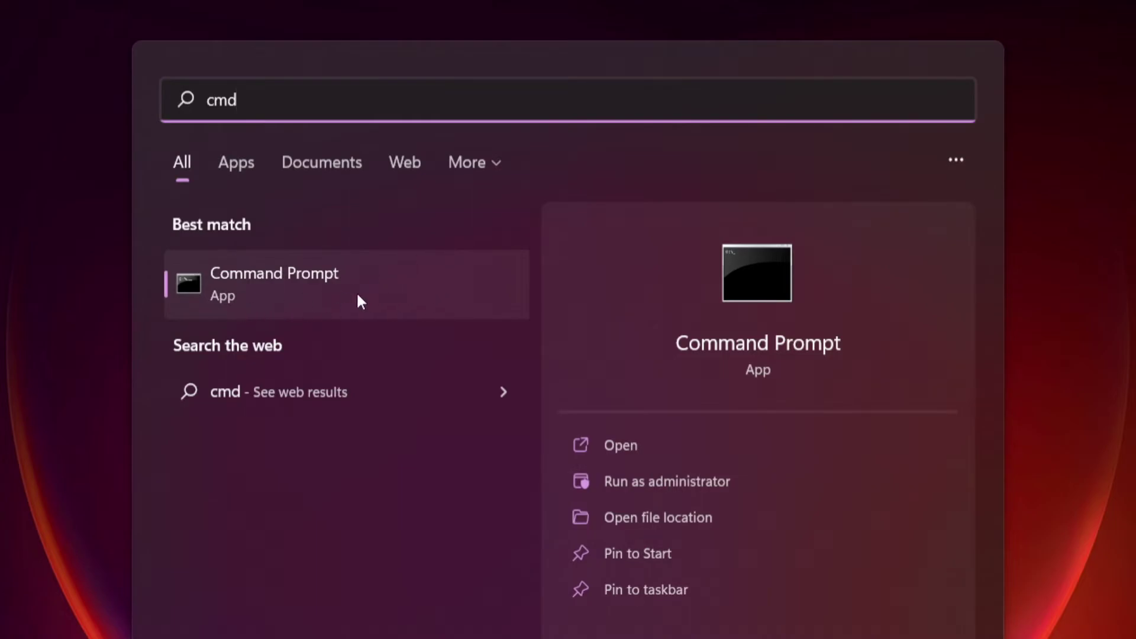
{"action": "right_click", "coordinate": [417, 281]}
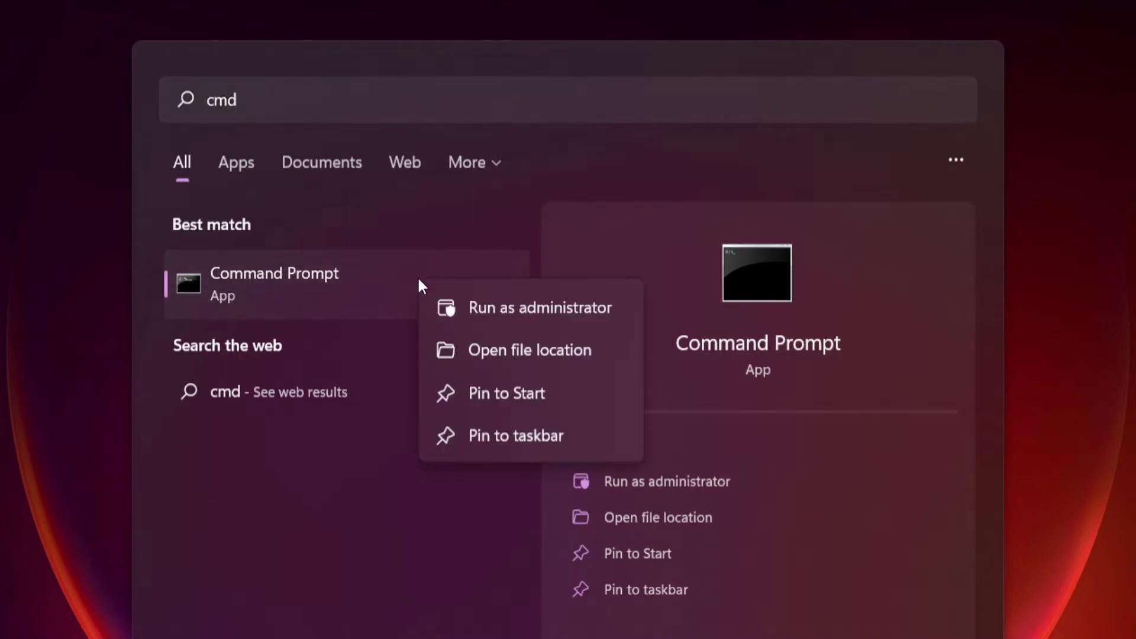
{"action": "left_click", "coordinate": [539, 305]}
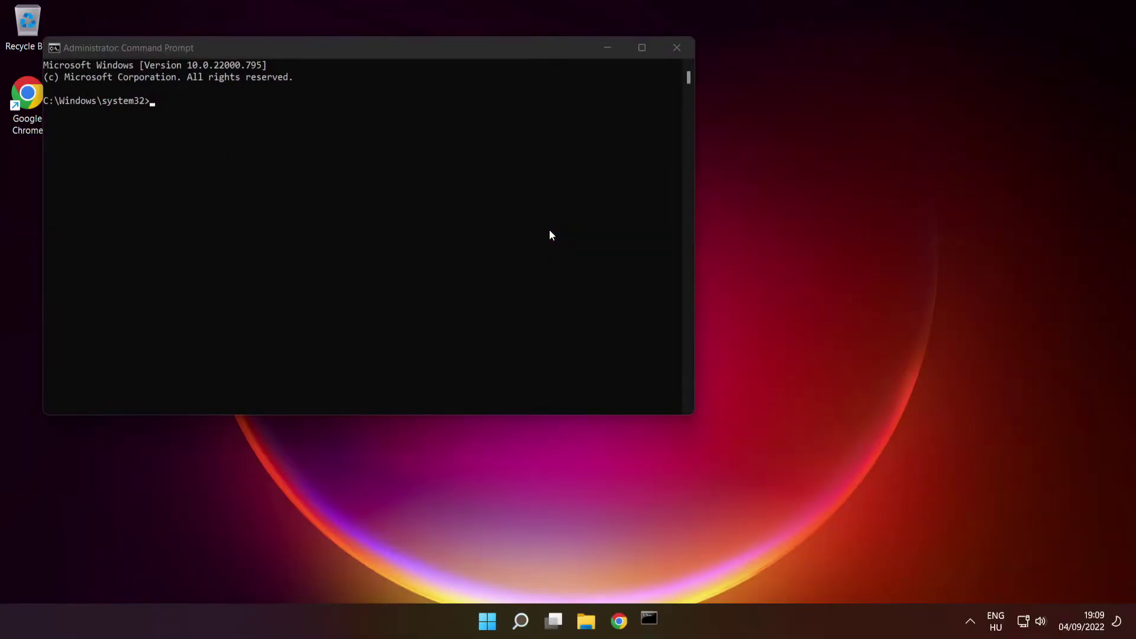
{"action": "left_click_drag", "start_coordinate": [459, 52], "coordinate": [655, 146]}
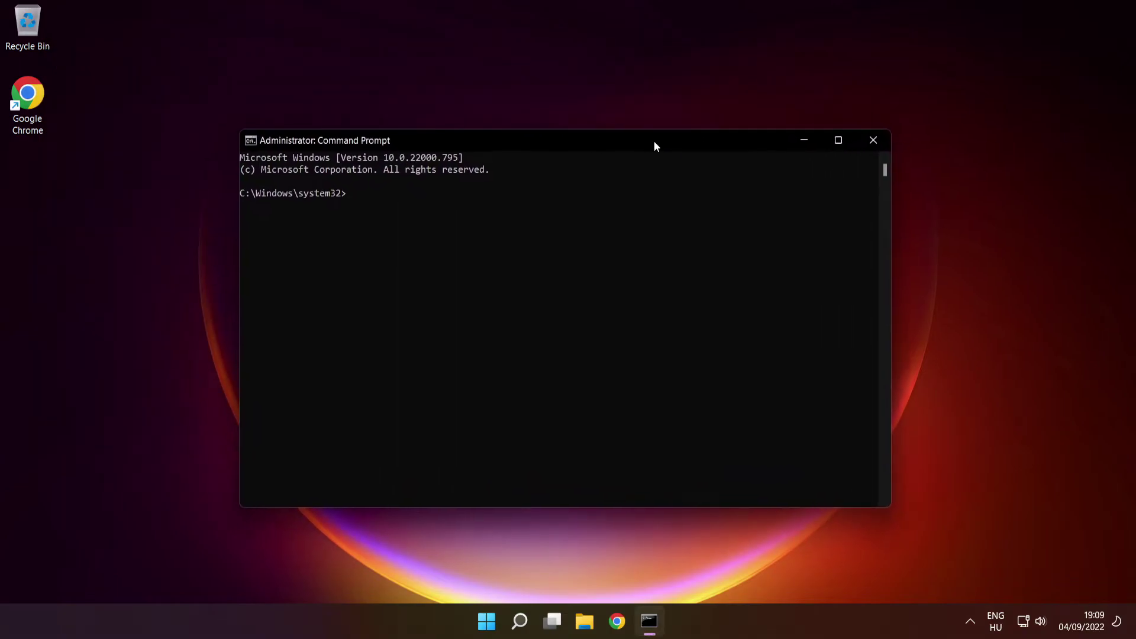
Run a system file scan with the command sfc /scannow, and close Command Prompt once the scan completes.
{"action": "type", "text": "s"}
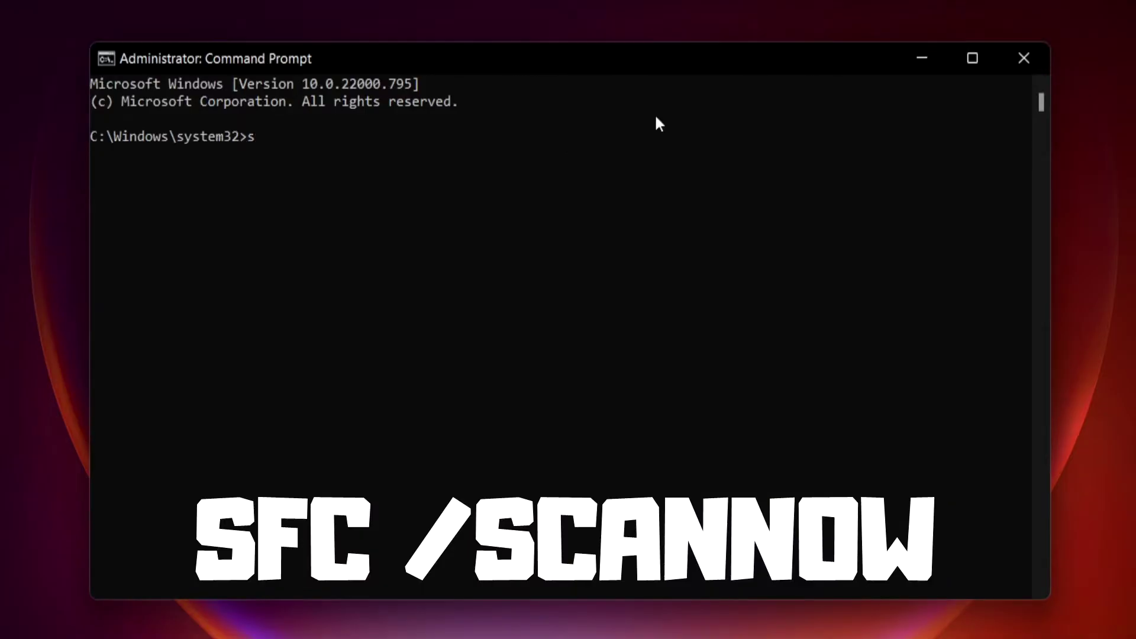
{"action": "type", "text": "fc /scannow"}
{"action": "key", "text": "Return"}
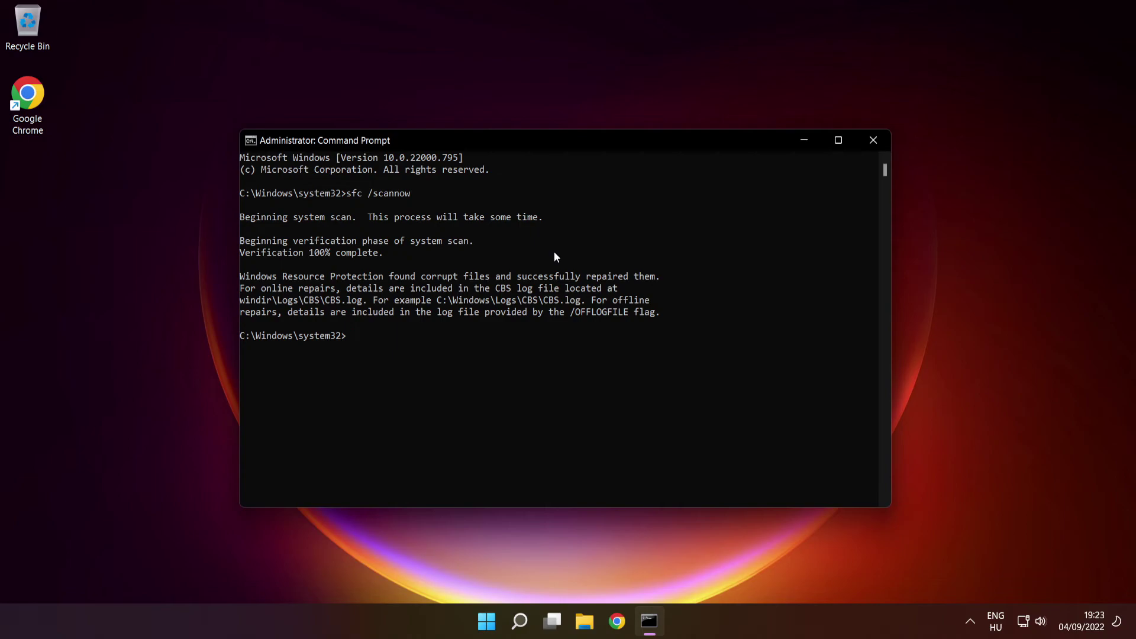
{"action": "left_click", "coordinate": [874, 143]}
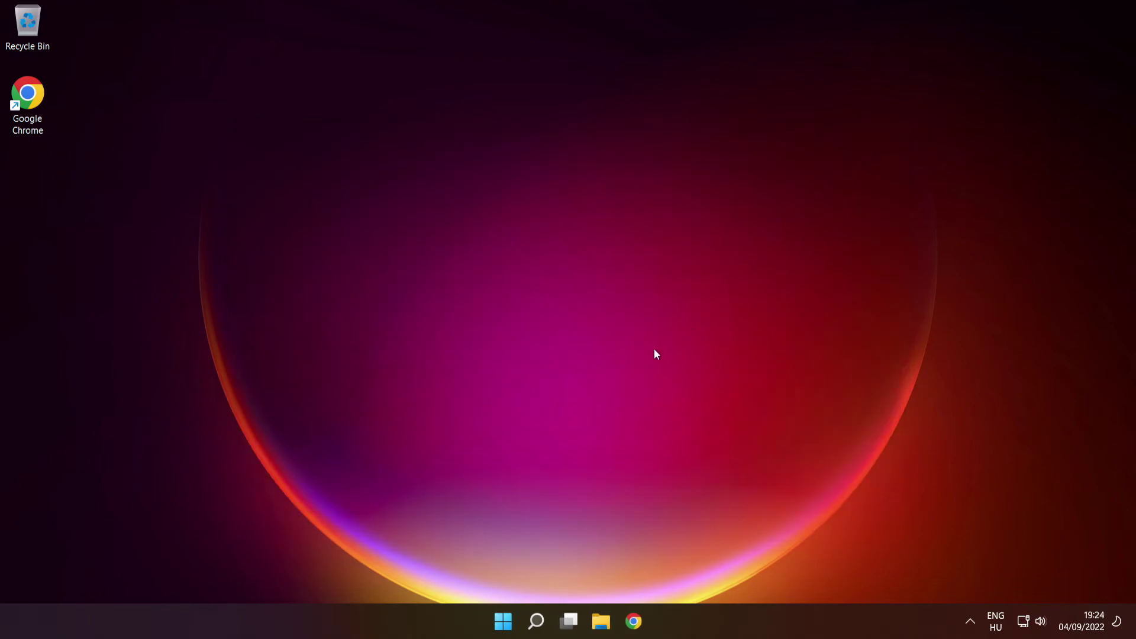
Restart the computer.
{"action": "left_click", "coordinate": [503, 620]}
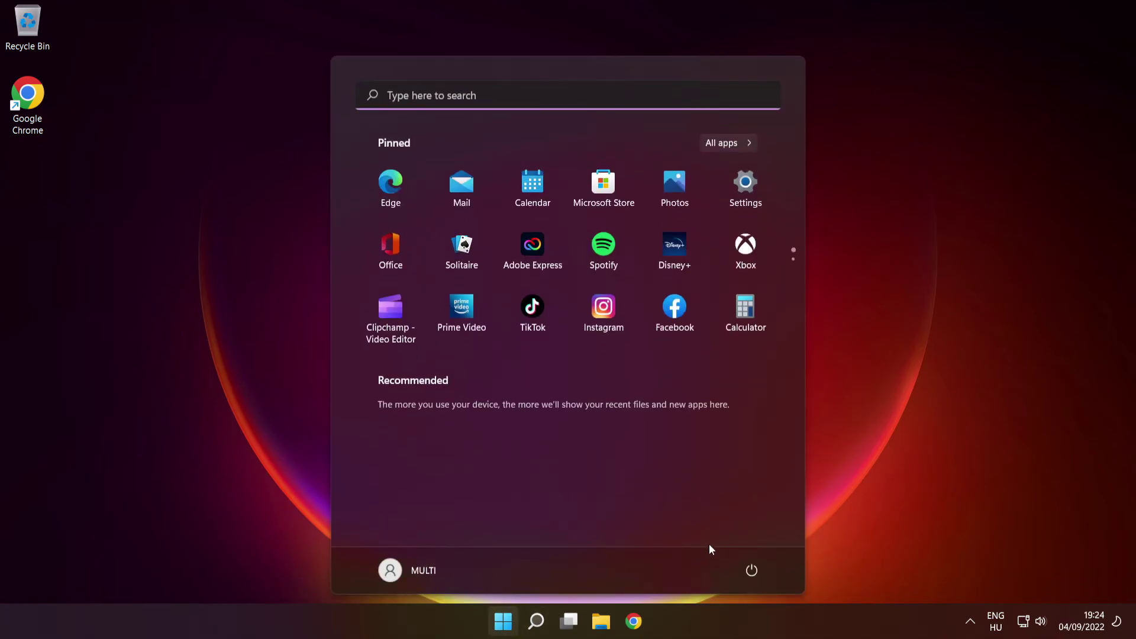
{"action": "left_click", "coordinate": [752, 570]}
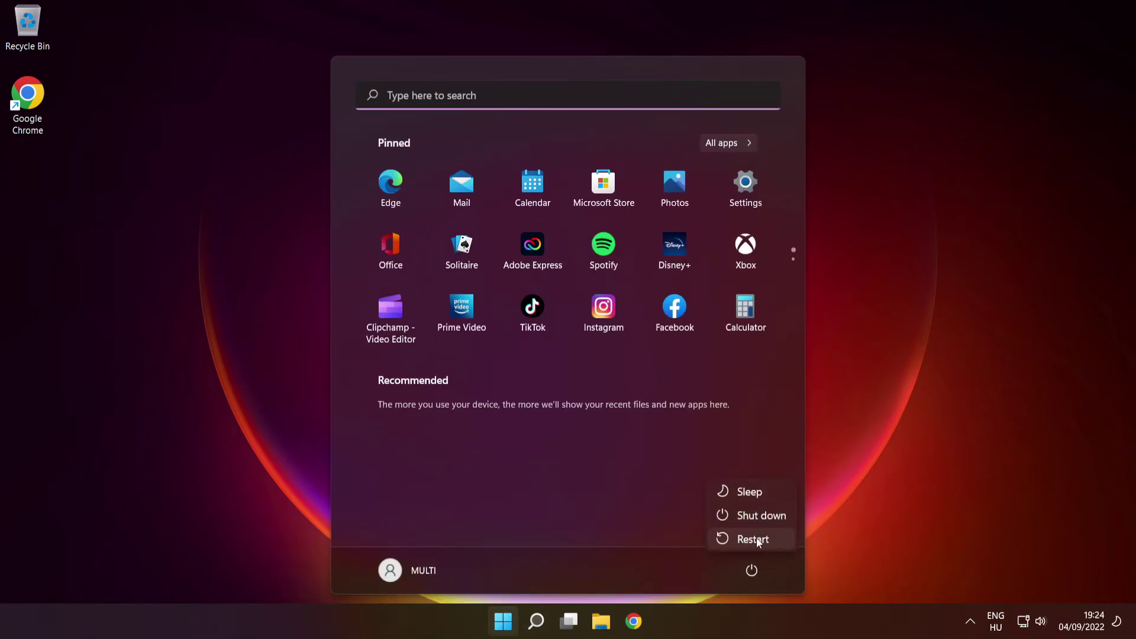
{"action": "left_click", "coordinate": [752, 539]}
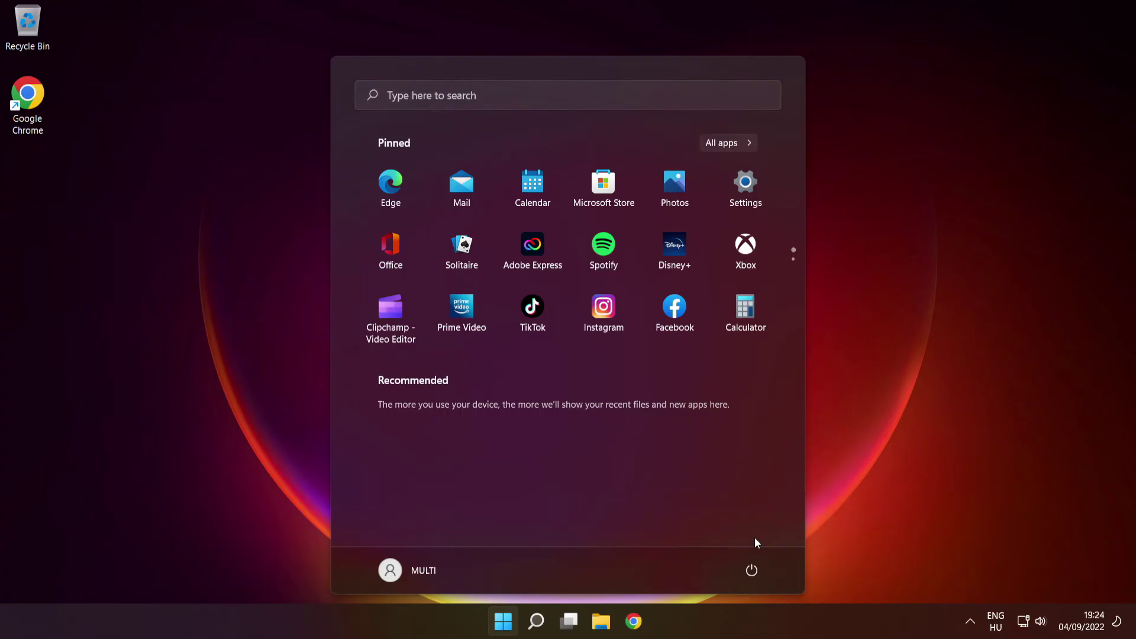